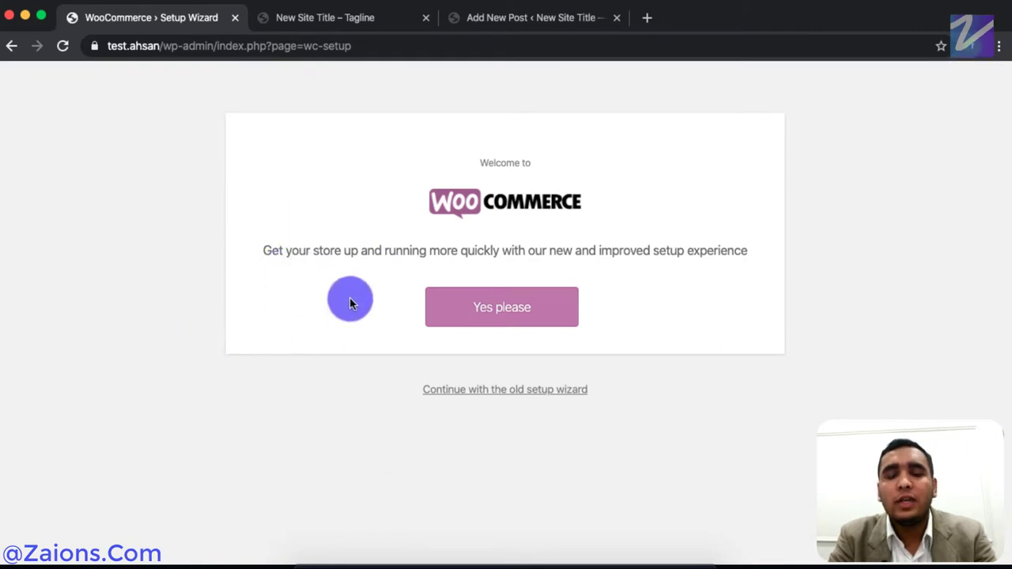
- Start the new WooCommerce setup experience and review the benefits offered by Jetpack & WooCommerce Services
left_click(519, 308)
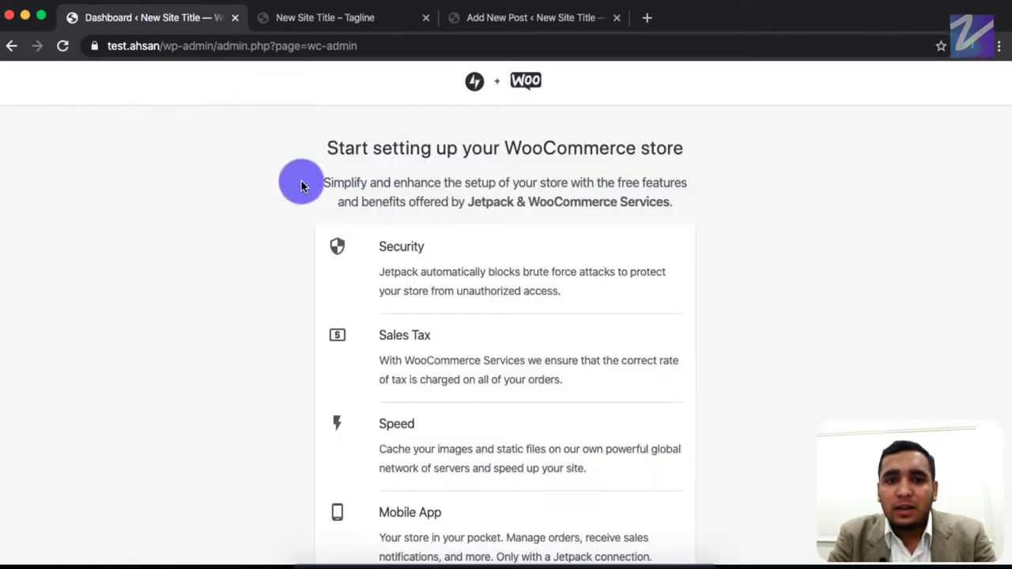
scroll(404, 425, "down", 5)
left_click(406, 439)
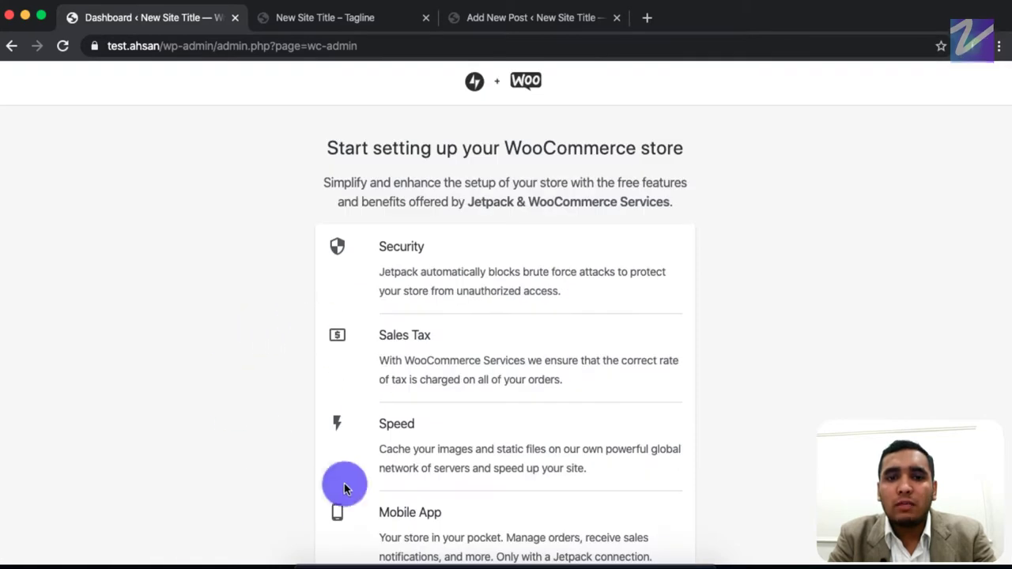
scroll(319, 500, "down", 6)
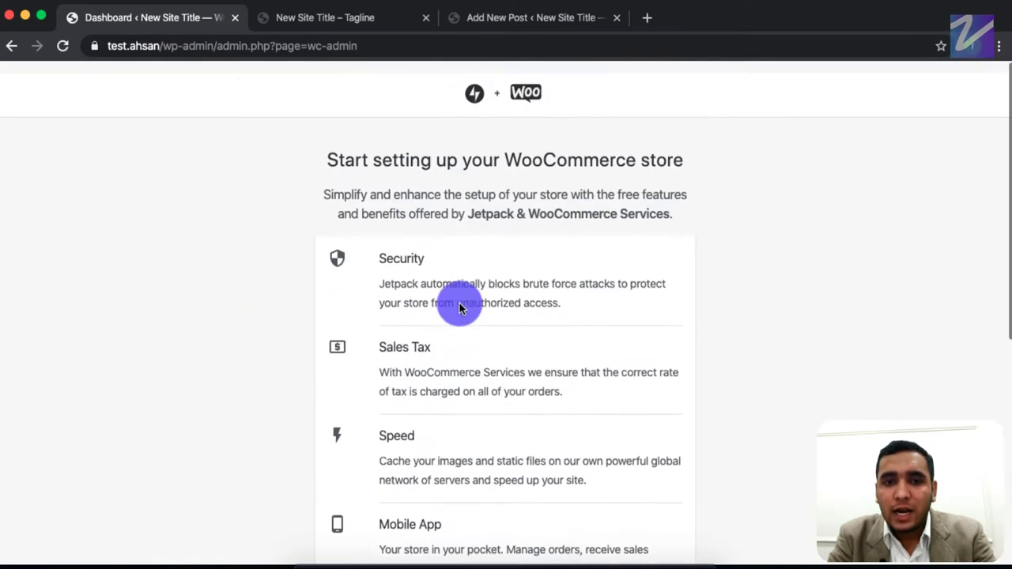
scroll(459, 308, "down", 1)
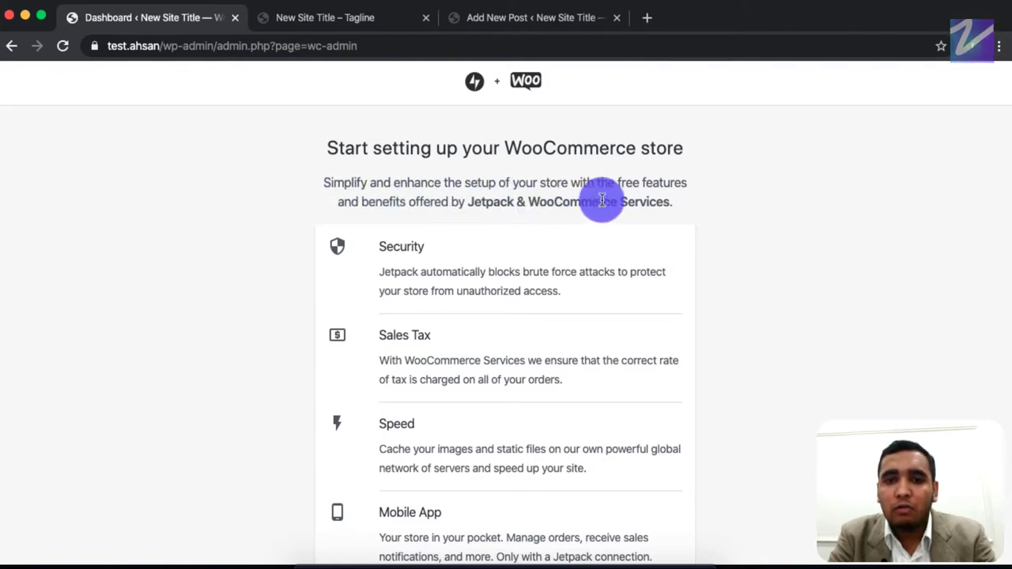
scroll(607, 285, "down", 5)
scroll(524, 298, "up", 6)
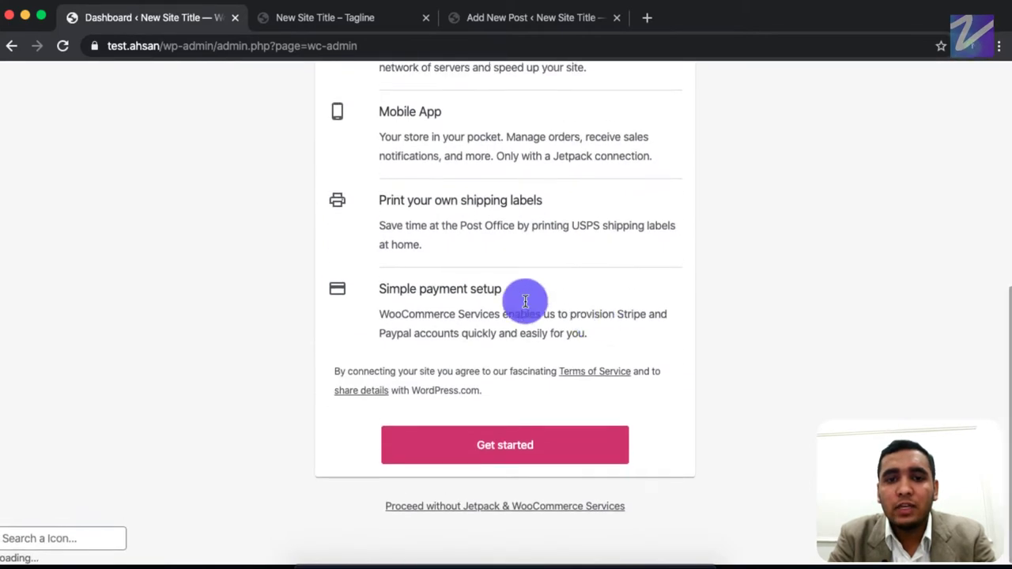
scroll(546, 332, "down", 5)
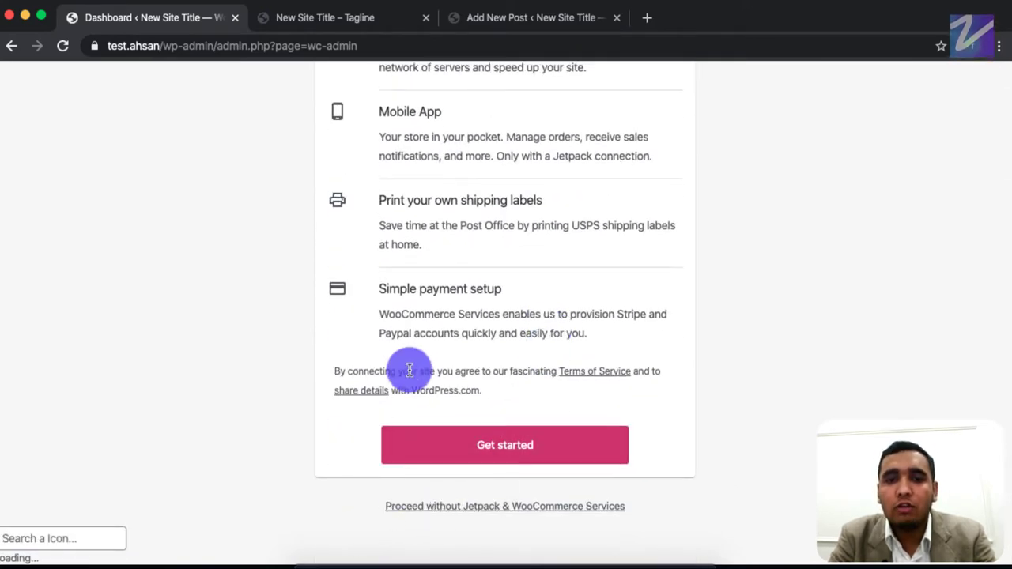
scroll(409, 368, "up", 5)
scroll(409, 373, "down", 5)
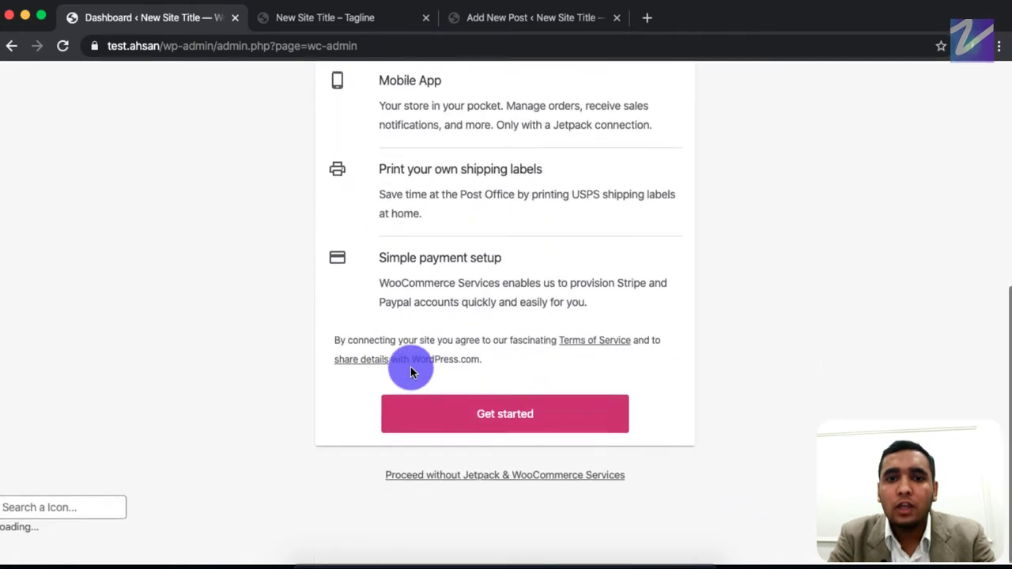
- Proceed without Jetpack & WooCommerce Services and continue without opting in to usage tracking
left_click(581, 515)
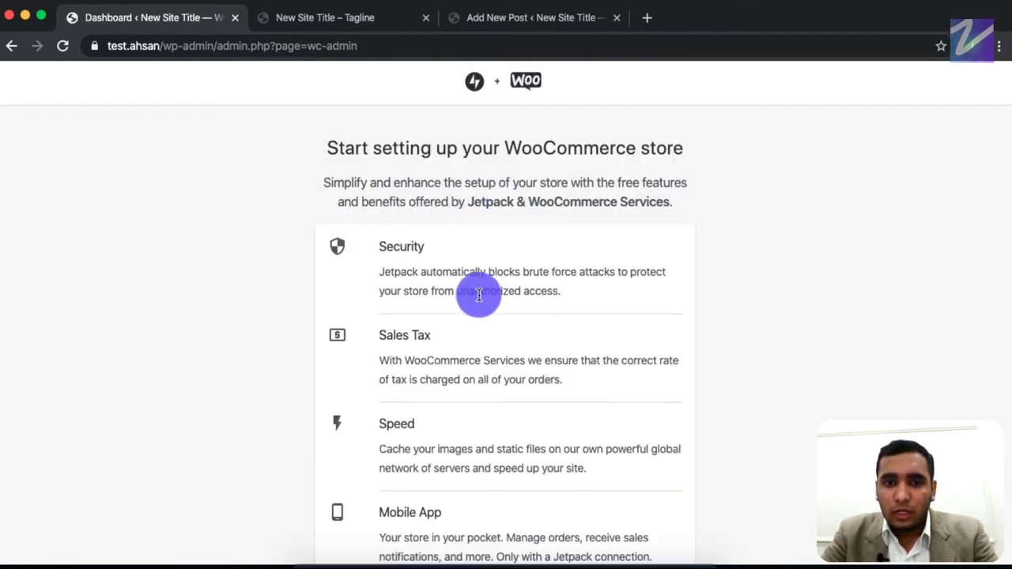
scroll(468, 423, "down", 5)
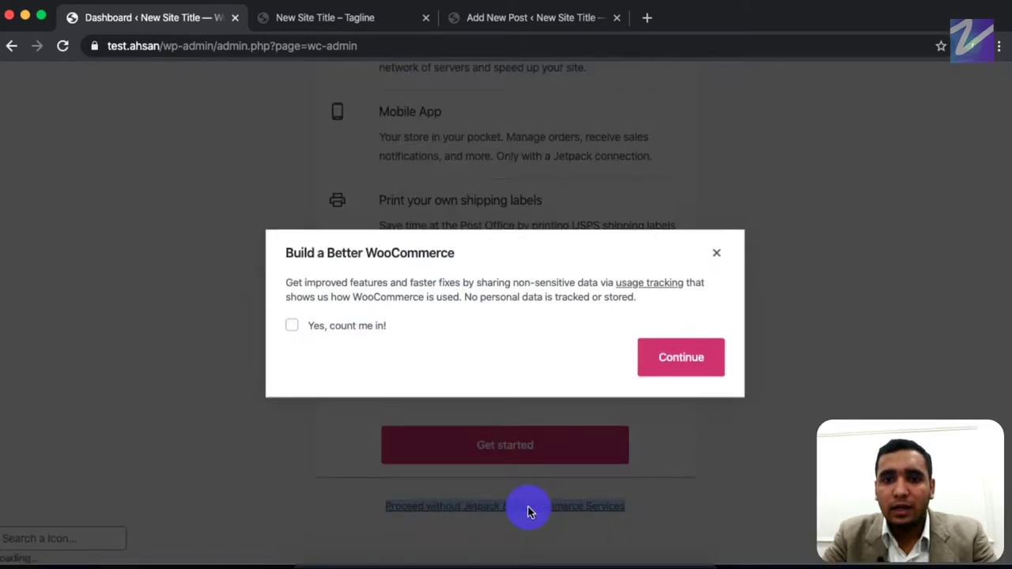
key("space")
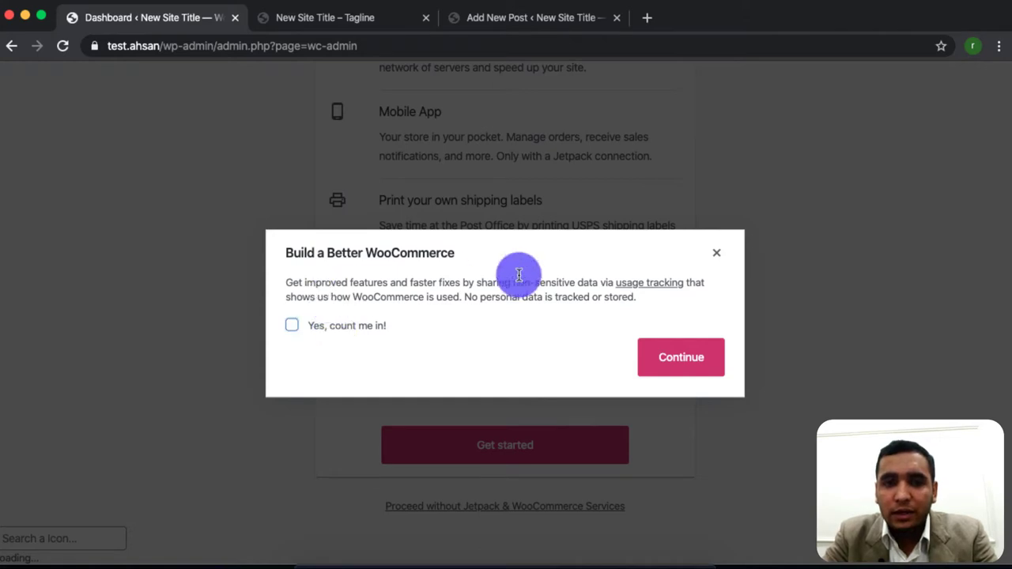
left_click(708, 366)
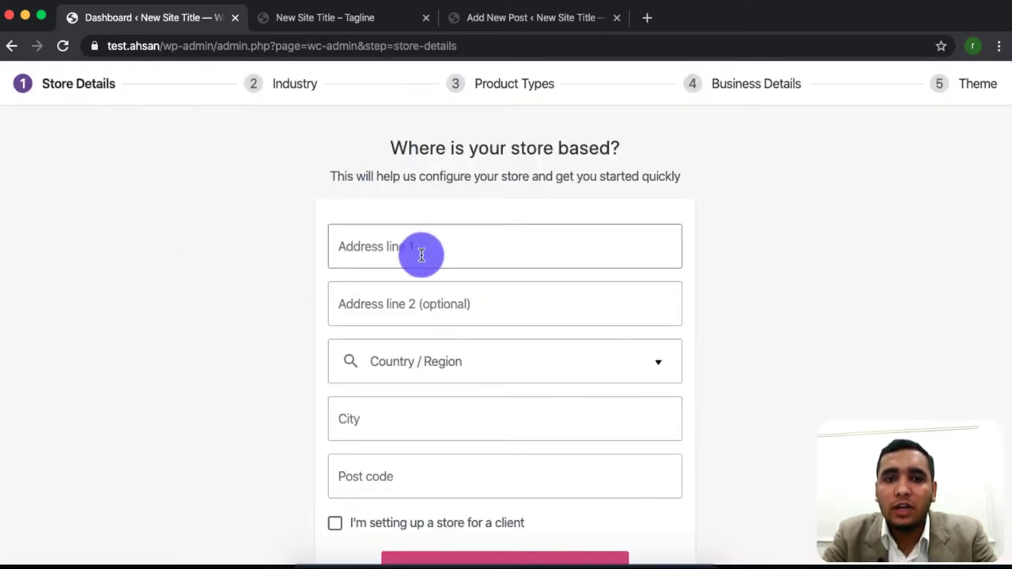
- Fill in the store's first address line and choose Pakistan -- Punjab as the country / region
left_click(441, 255)
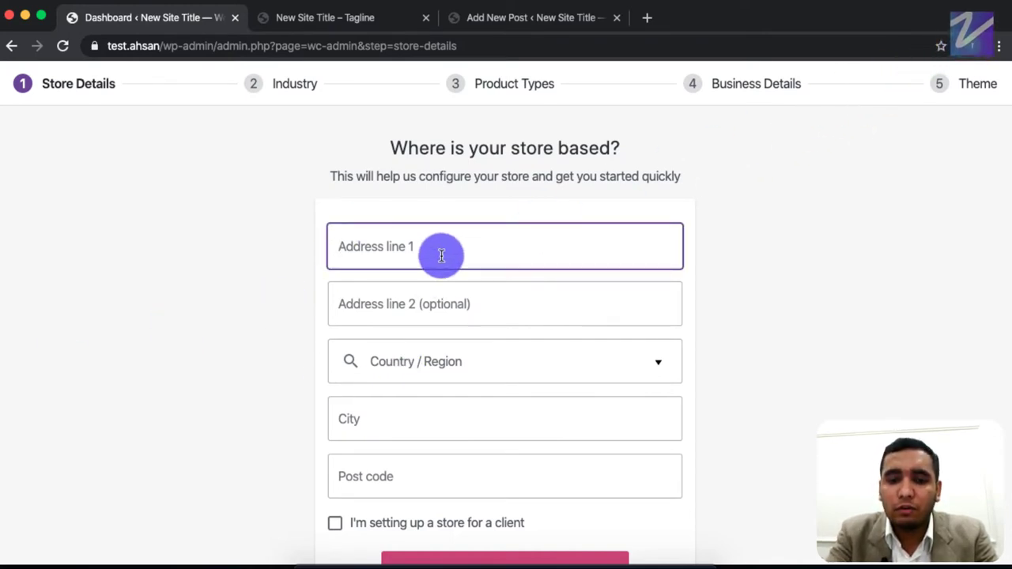
type("lahore")
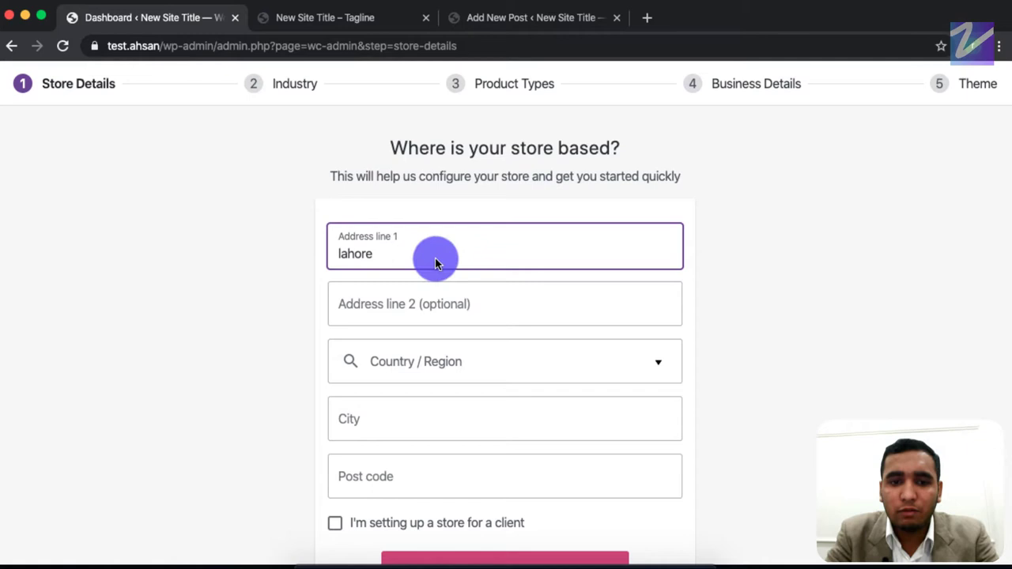
left_click(430, 307)
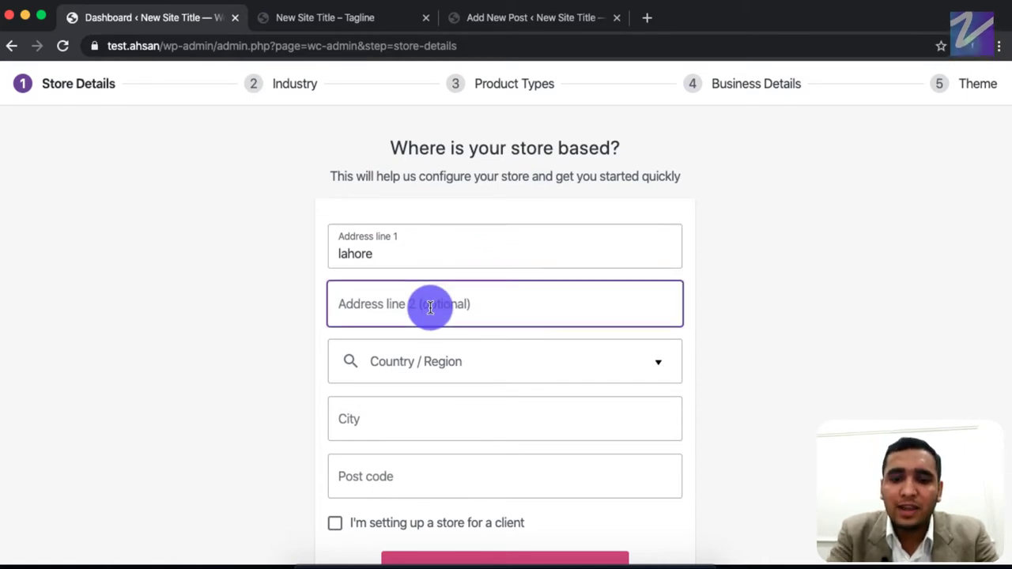
left_click(466, 362)
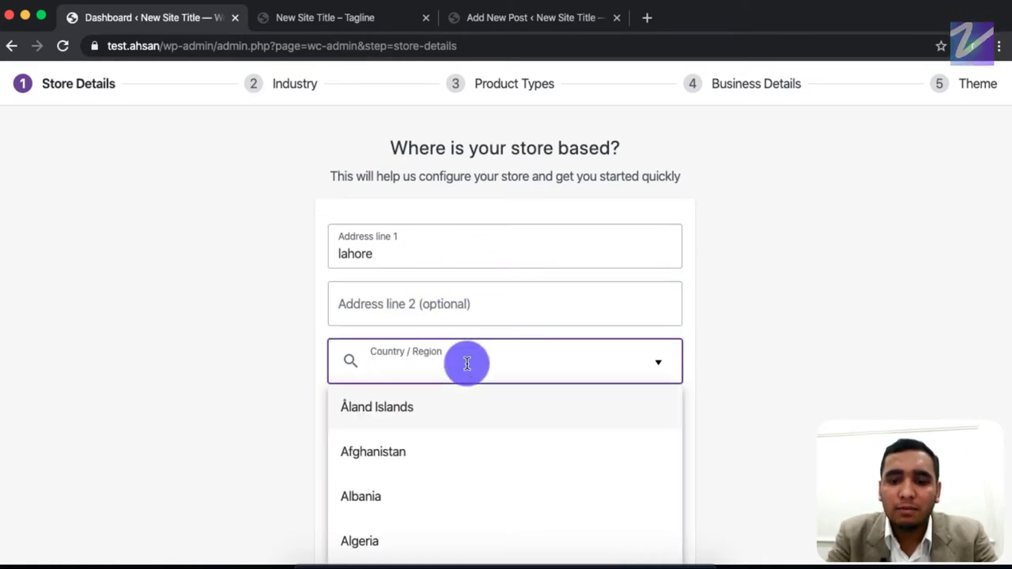
type("pakis")
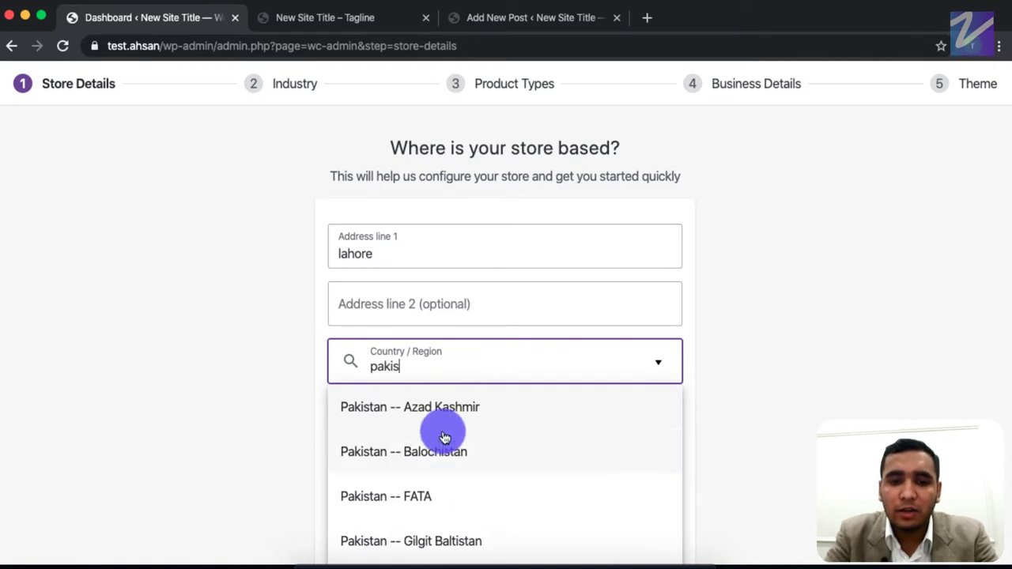
scroll(436, 501, "down", 2)
type("tan")
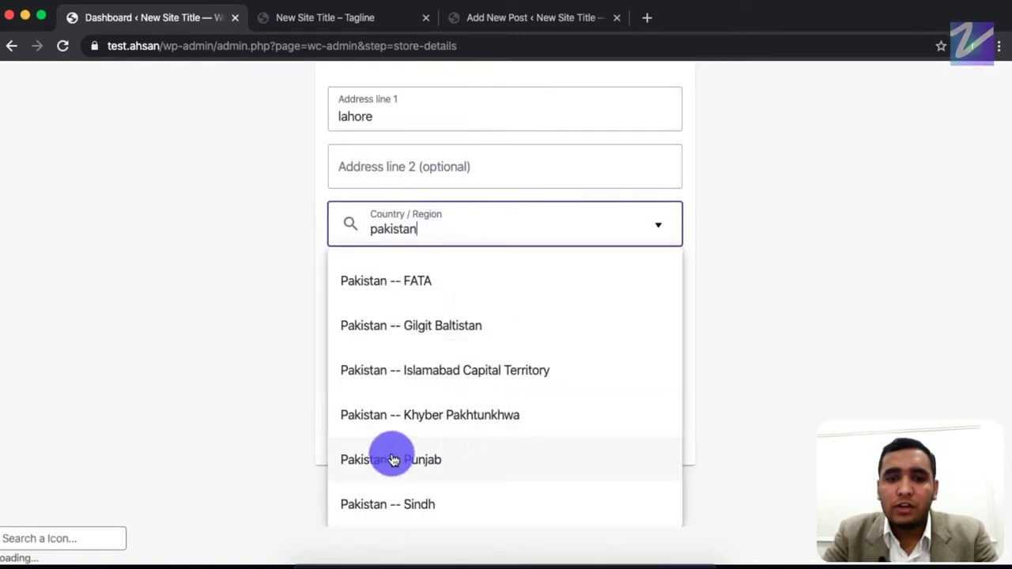
left_click(422, 459)
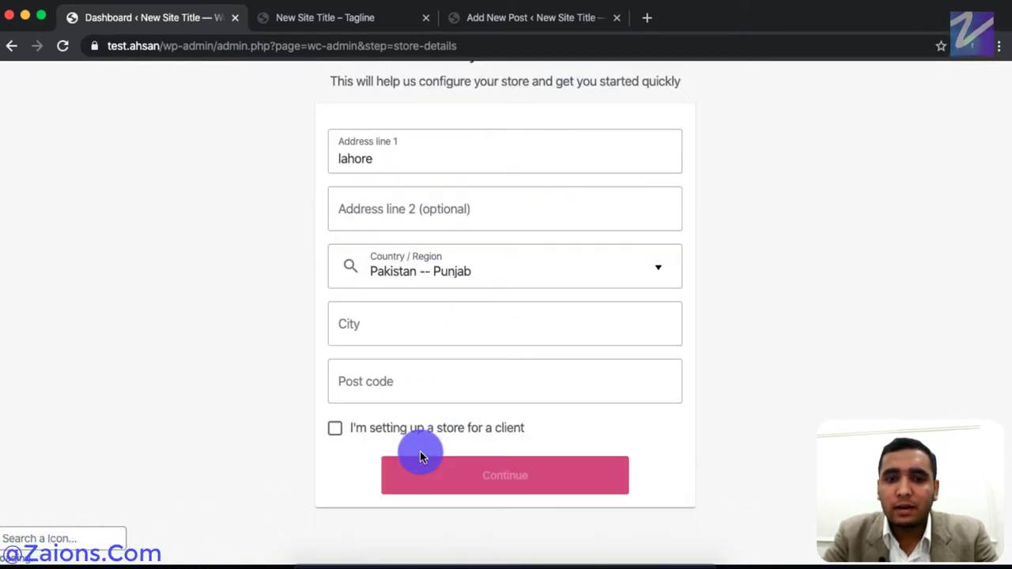
- Fill in the store's city and post code and submit the store details
left_click(401, 324)
type("Lahore")
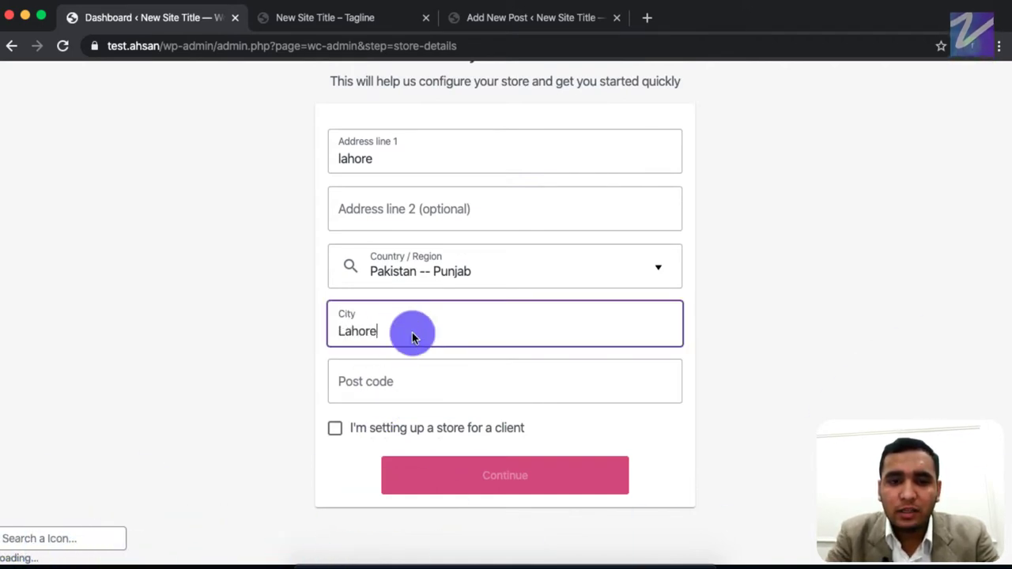
key("Tab")
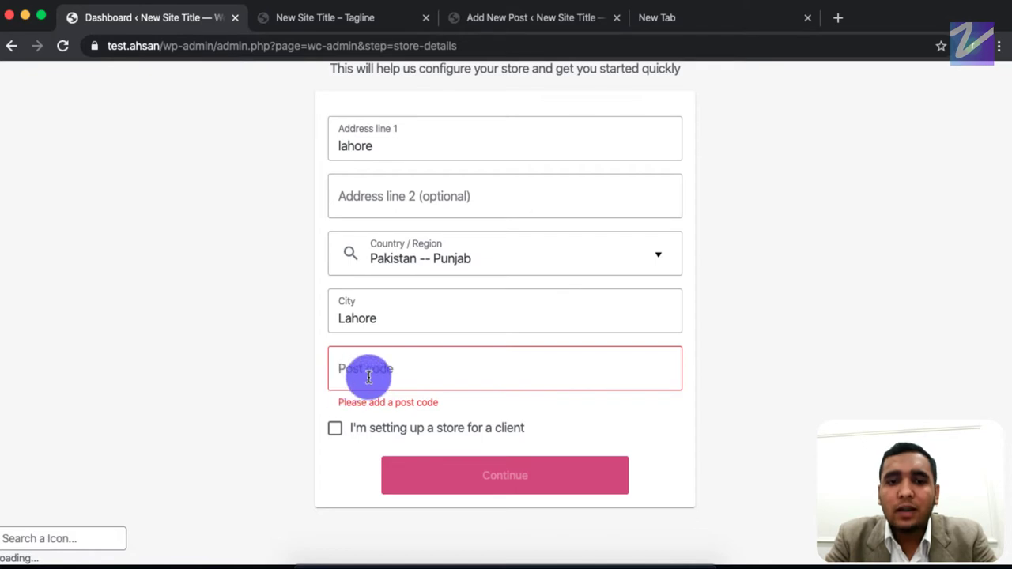
type("000000")
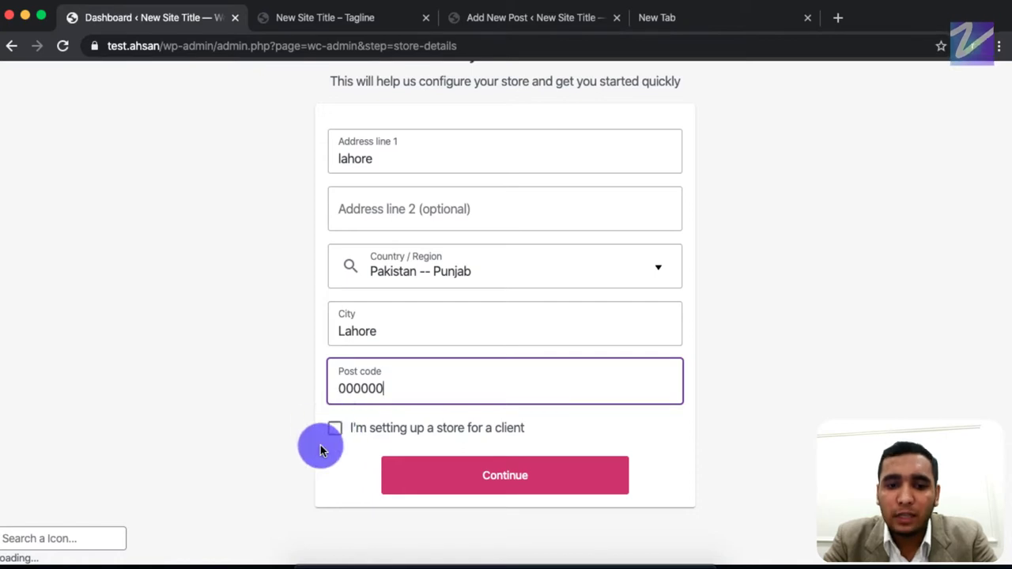
left_click(506, 477)
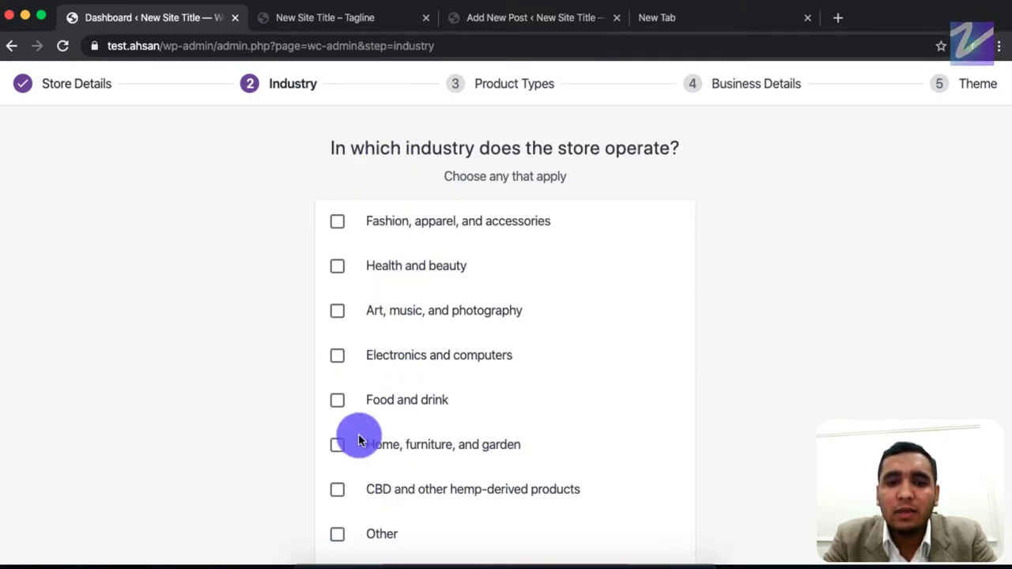
- Select the industries Fashion, apparel, and accessories; Health and beauty; Art, music, and photography; and Electronics and computers, and submit them
left_click(419, 229)
left_click(409, 267)
left_click(399, 311)
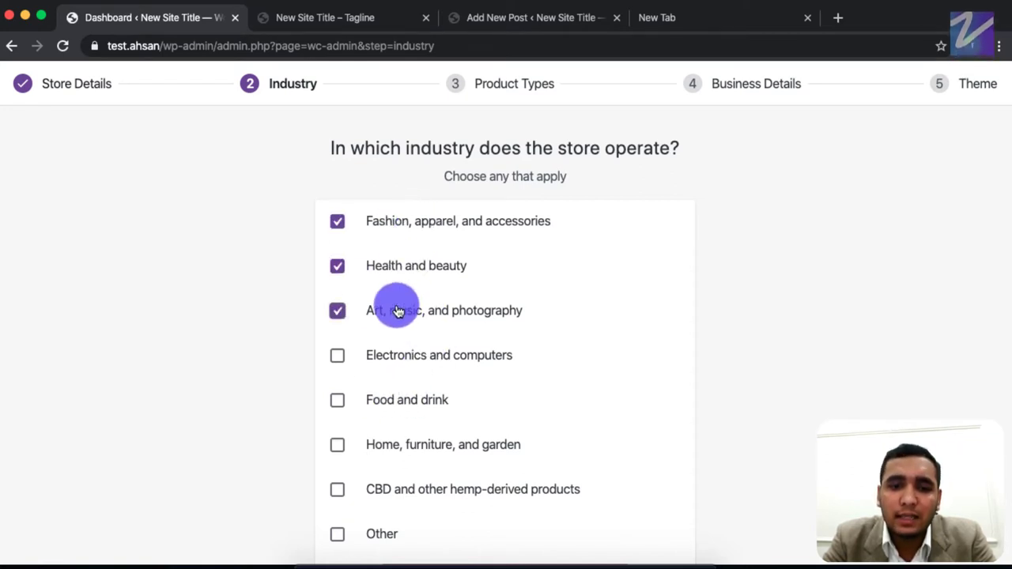
left_click(406, 355)
scroll(407, 427, "down", 3)
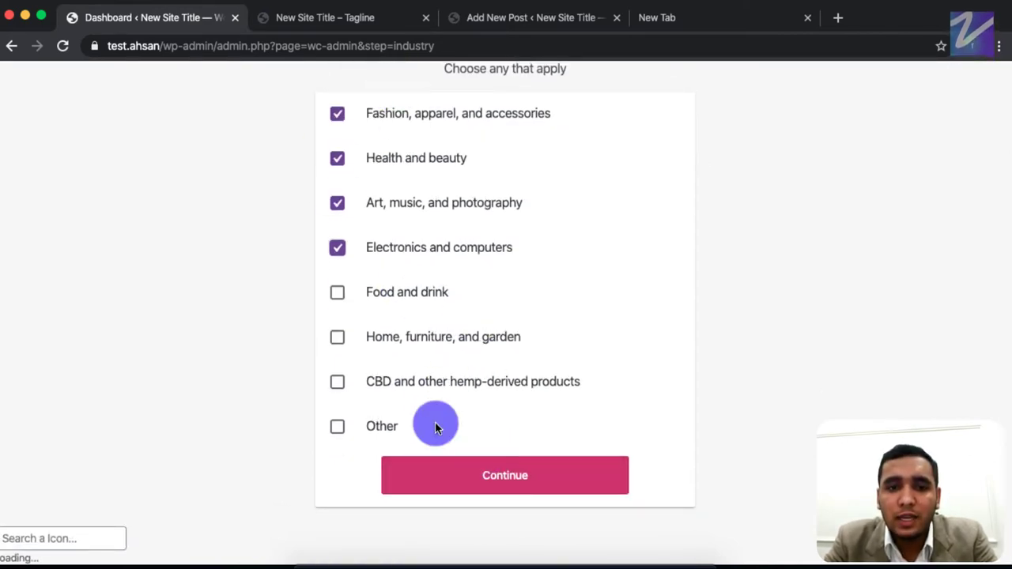
left_click(500, 474)
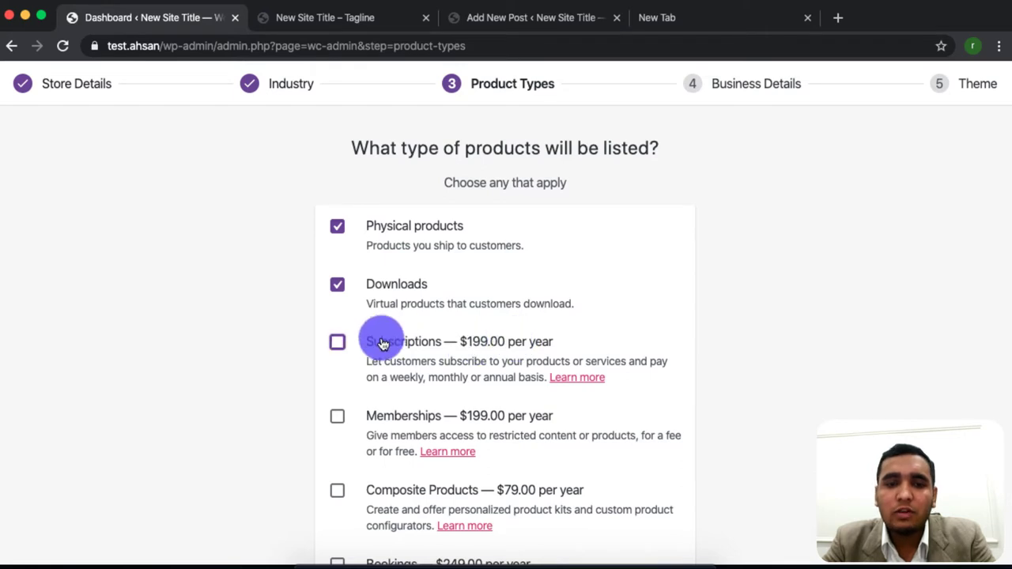
- Review the product types and submit the selection of Physical products and Downloads
scroll(389, 442, "down", 3)
scroll(443, 380, "up", 3)
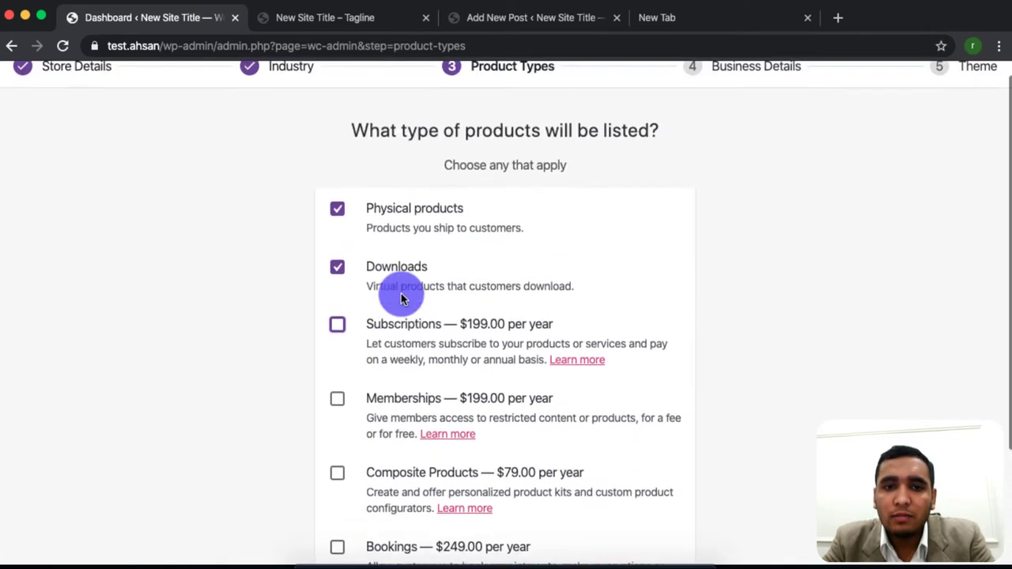
scroll(396, 269, "up", 1)
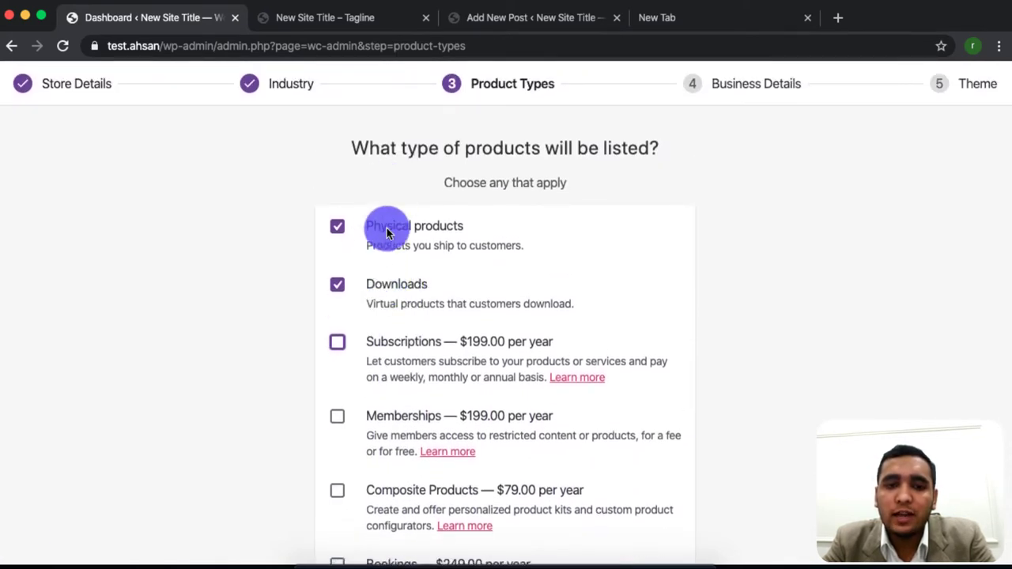
scroll(427, 308, "down", 3)
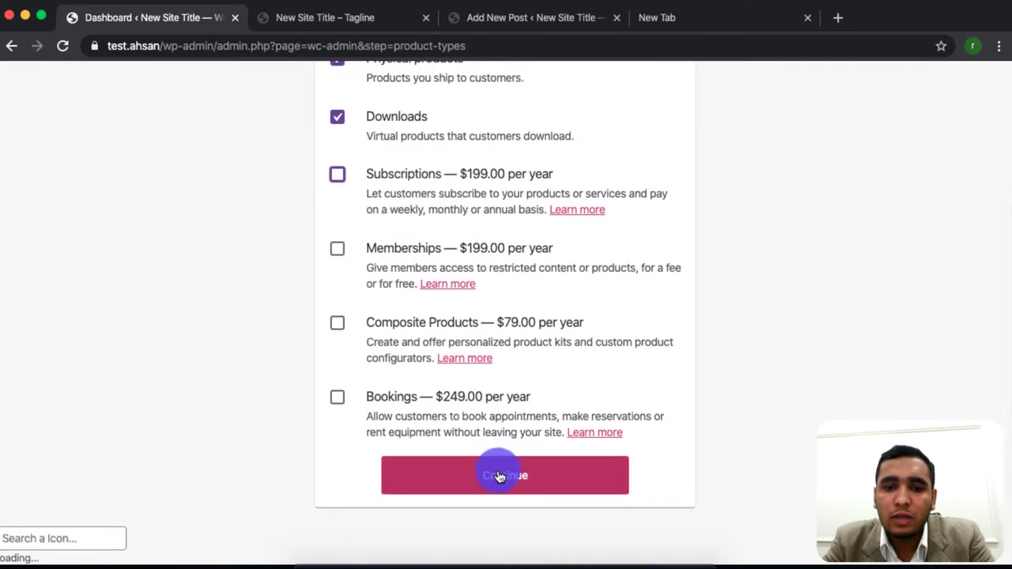
left_click(500, 476)
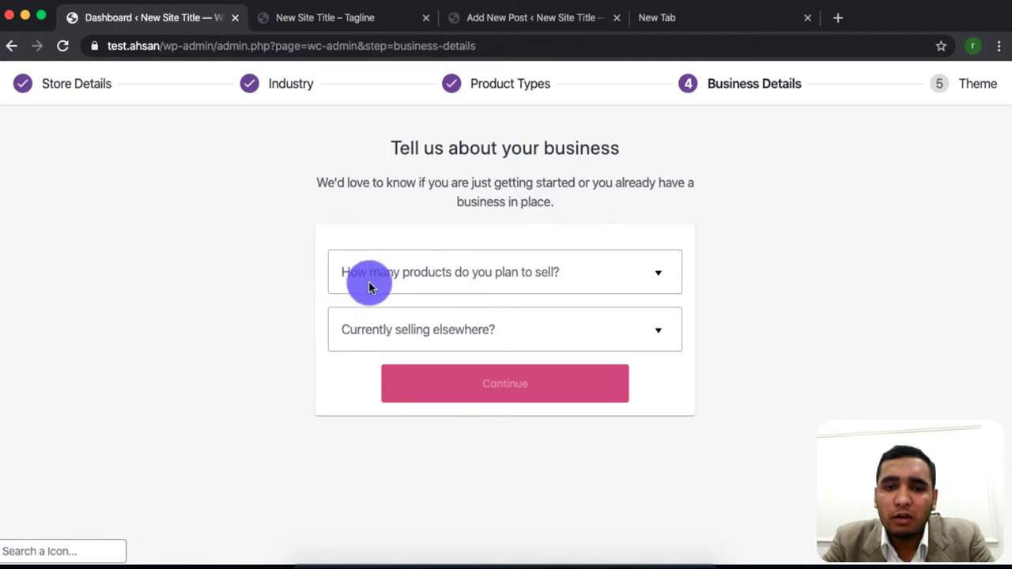
- Set the number of products planned for sale to 11 - 100 and currently selling elsewhere to No
left_click(554, 283)
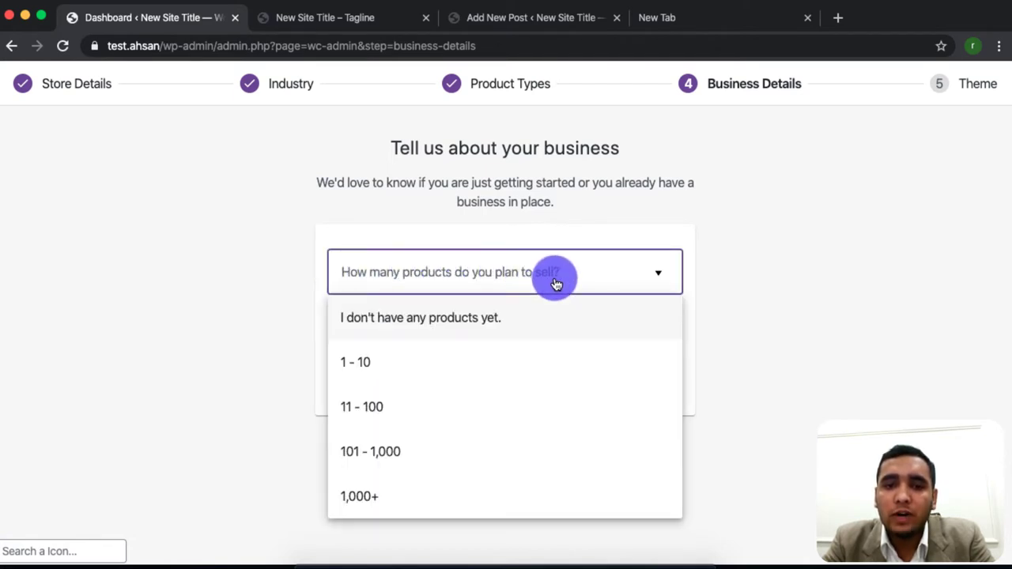
left_click(383, 408)
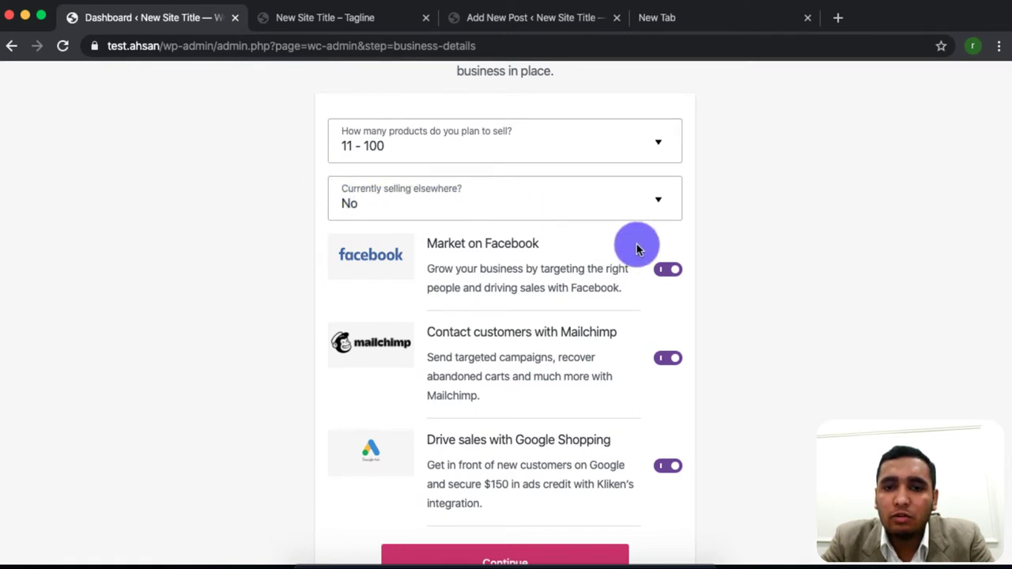
- Turn off the Facebook, Mailchimp and Google Shopping extensions and submit the business details
left_click(669, 269)
left_click(668, 357)
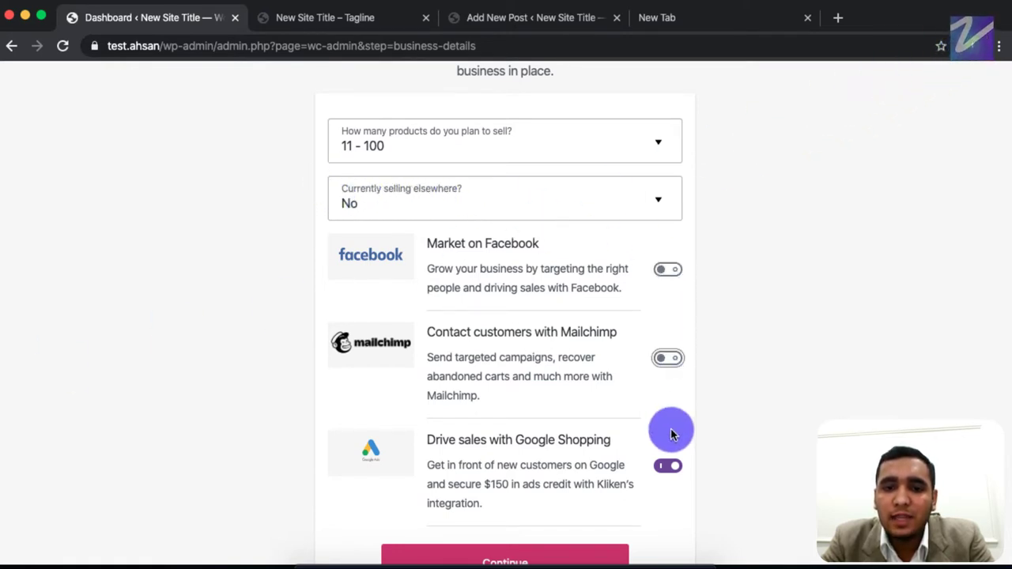
left_click(669, 468)
scroll(670, 472, "down", 2)
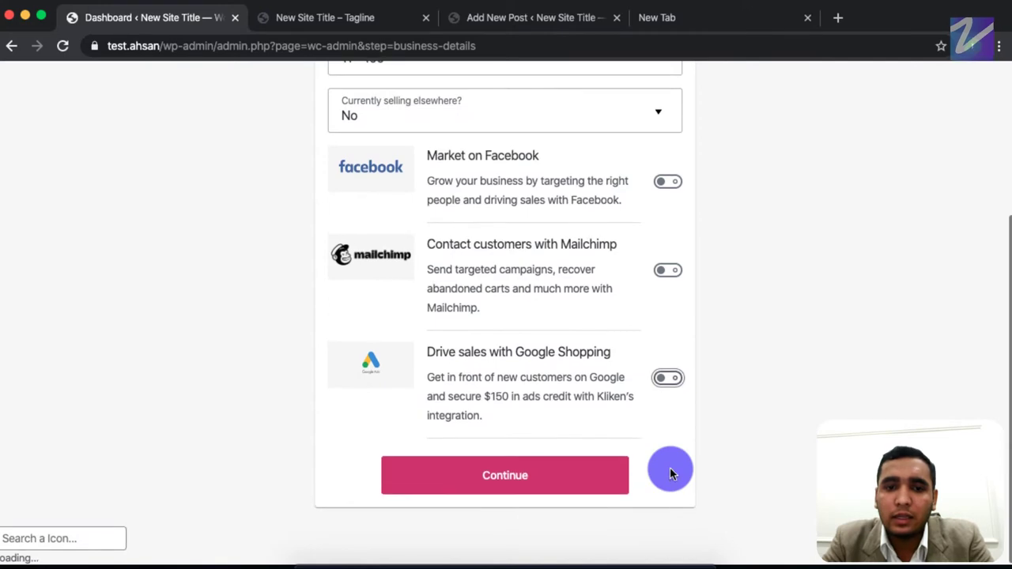
scroll(565, 212, "up", 3)
scroll(557, 269, "down", 3)
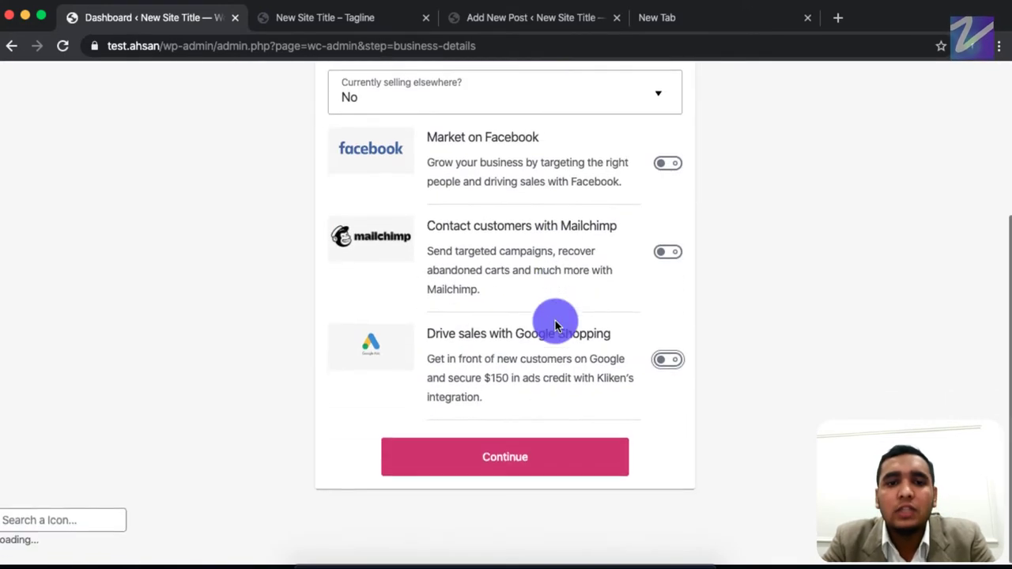
left_click(524, 475)
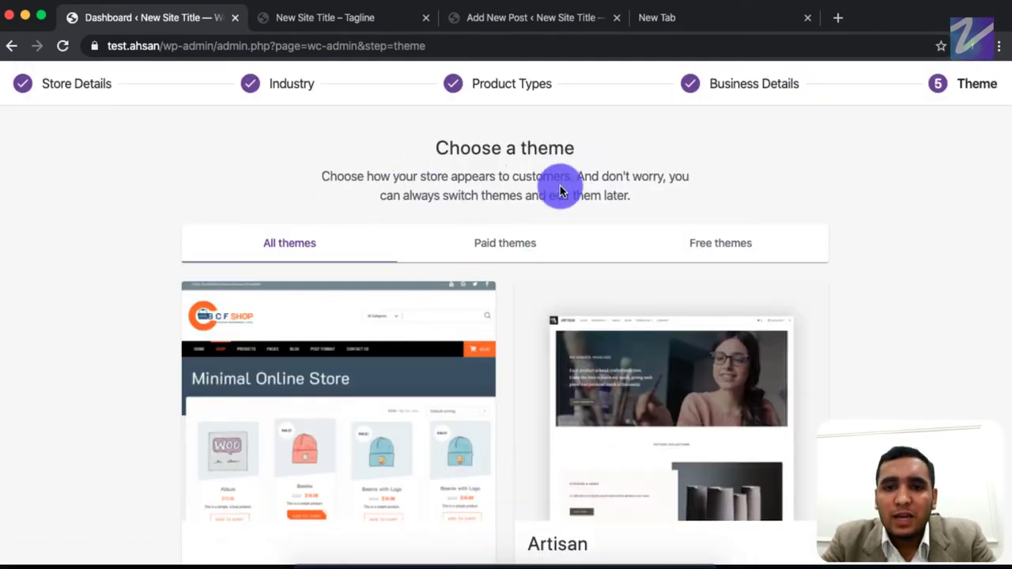
- Browse the themes, continue with the active BCF Shop theme, and dismiss the setup completion message
scroll(327, 488, "down", 10)
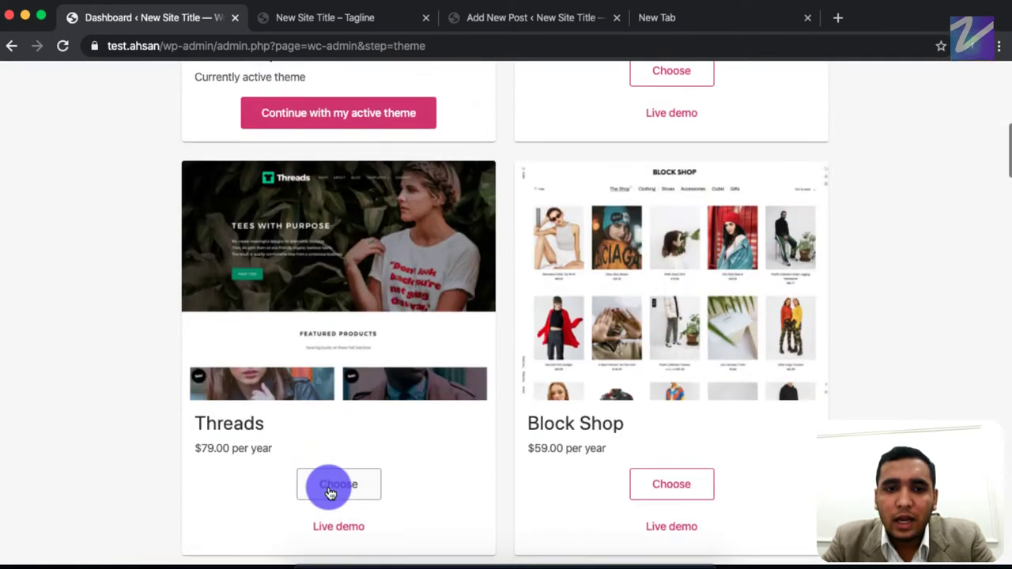
scroll(327, 488, "up", 10)
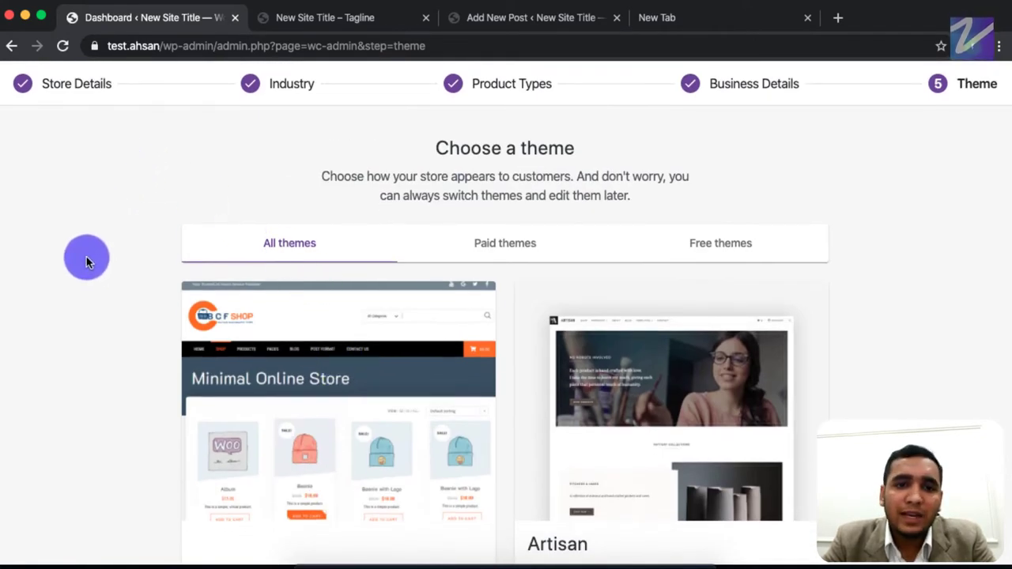
scroll(88, 387, "down", 4)
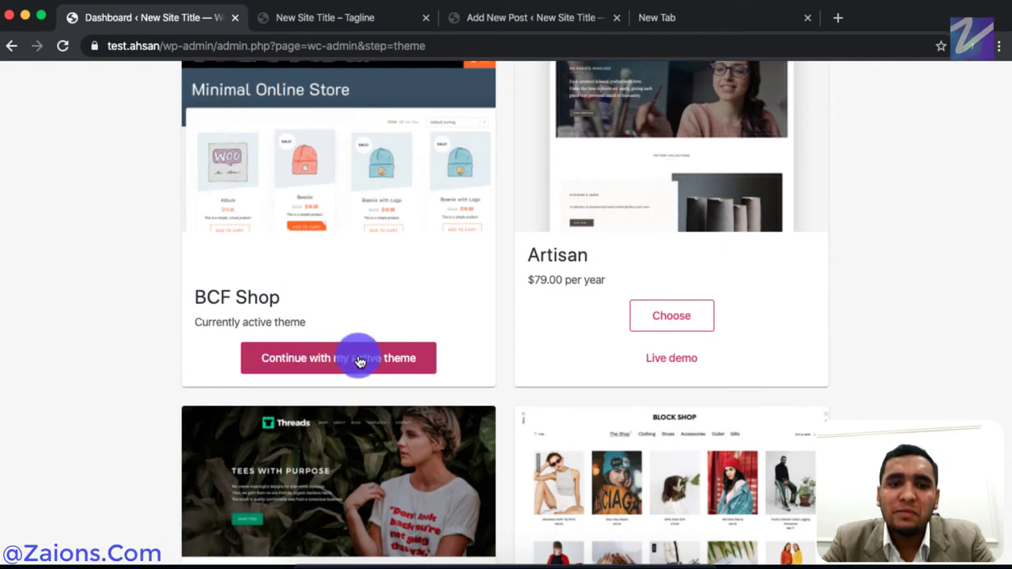
left_click(396, 358)
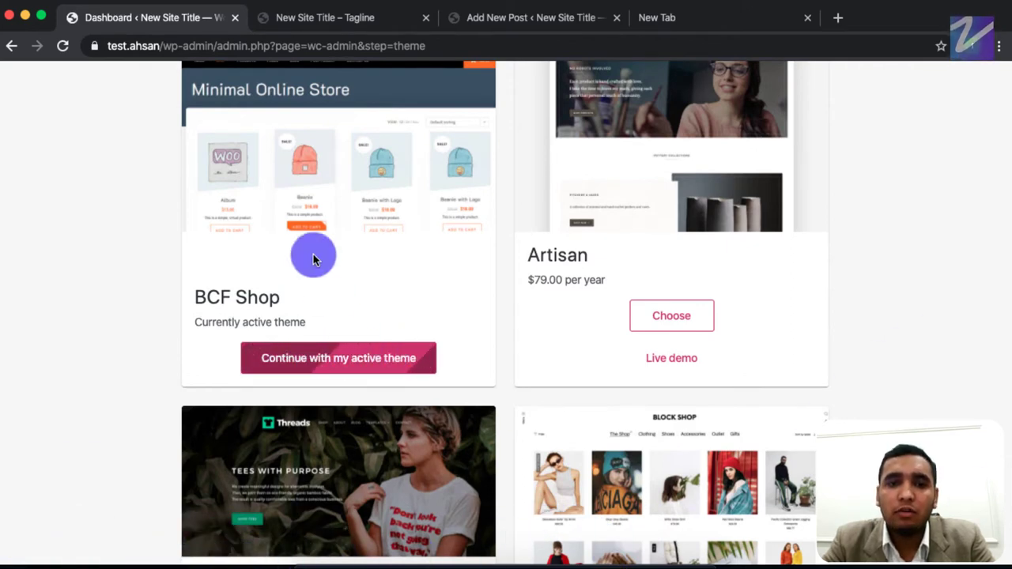
scroll(313, 254, "up", 1)
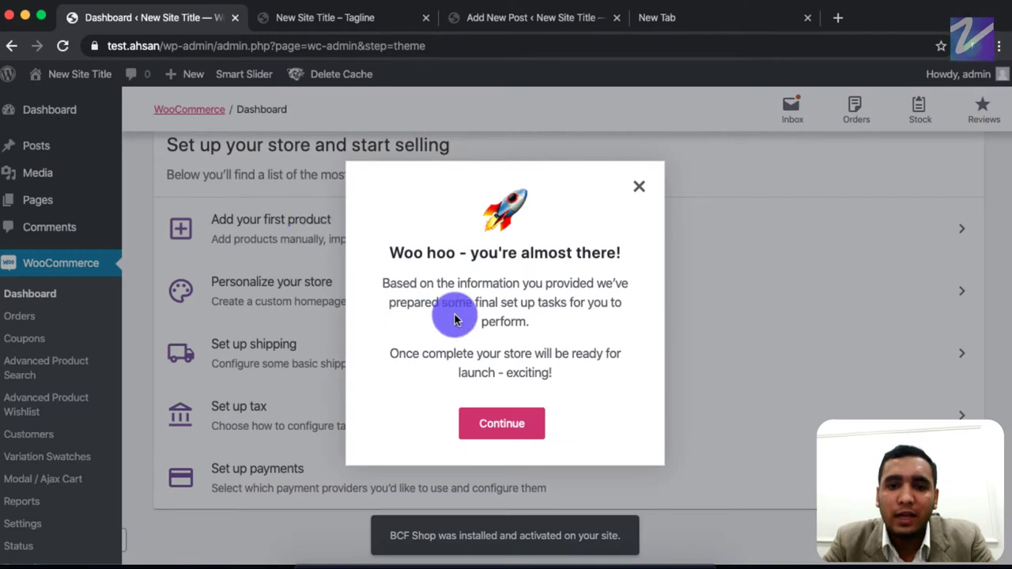
left_click(502, 425)
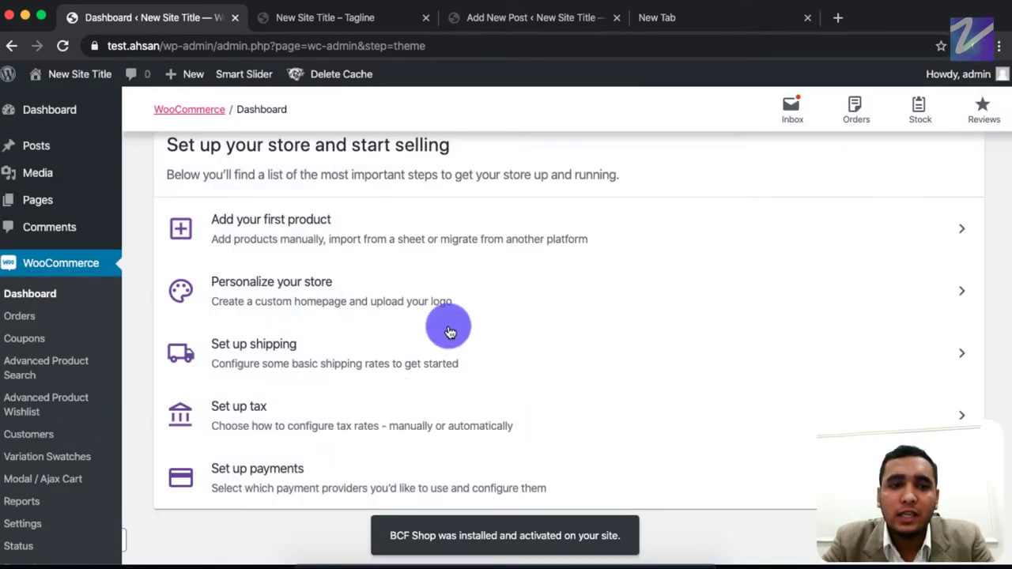
scroll(444, 336, "up", 1)
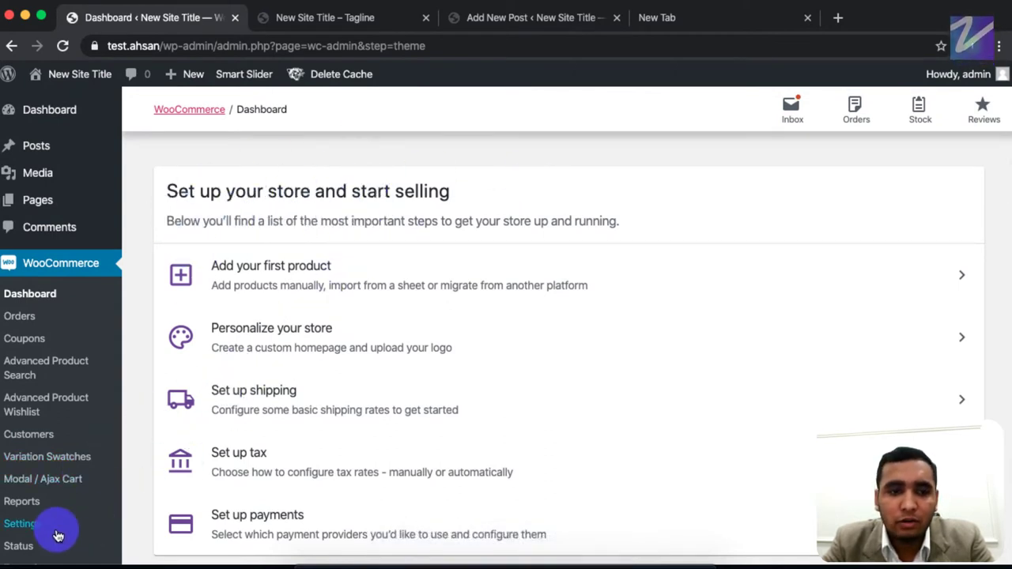
- Open the WooCommerce settings in a separate tab, review the general store address, coupon and currency options, and close that tab
left_click(25, 537, "super")
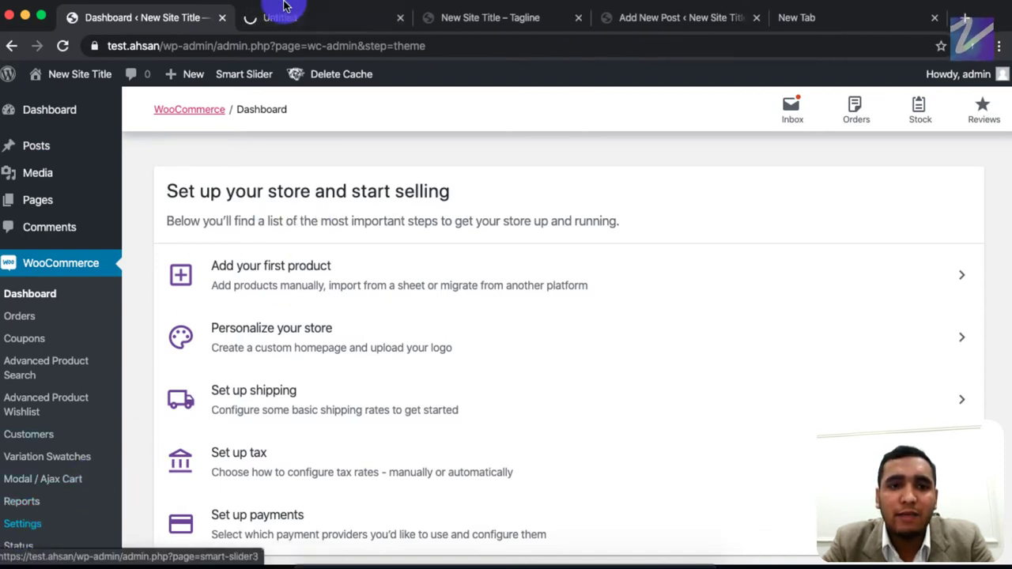
scroll(113, 441, "down", 1)
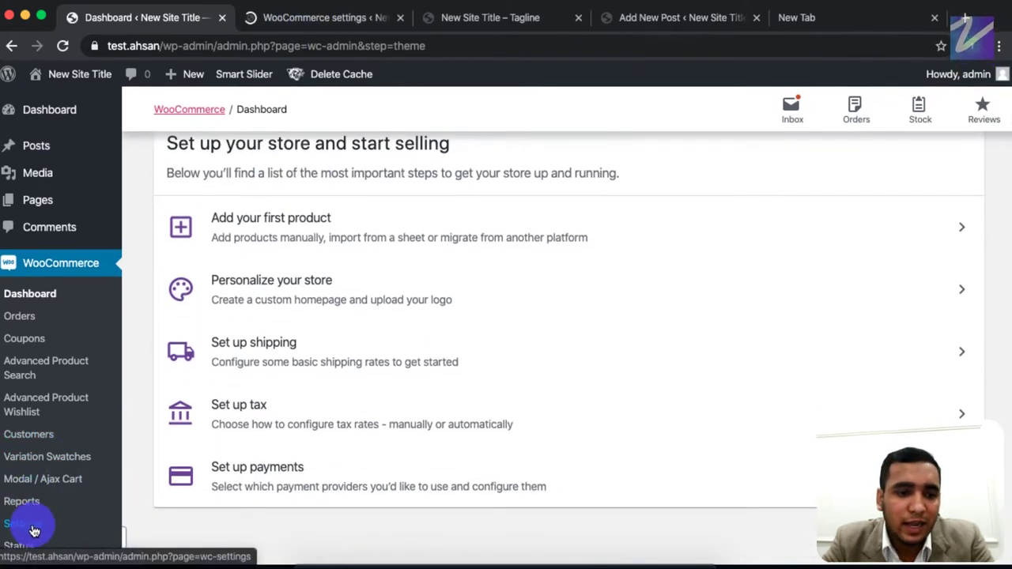
left_click(300, 16)
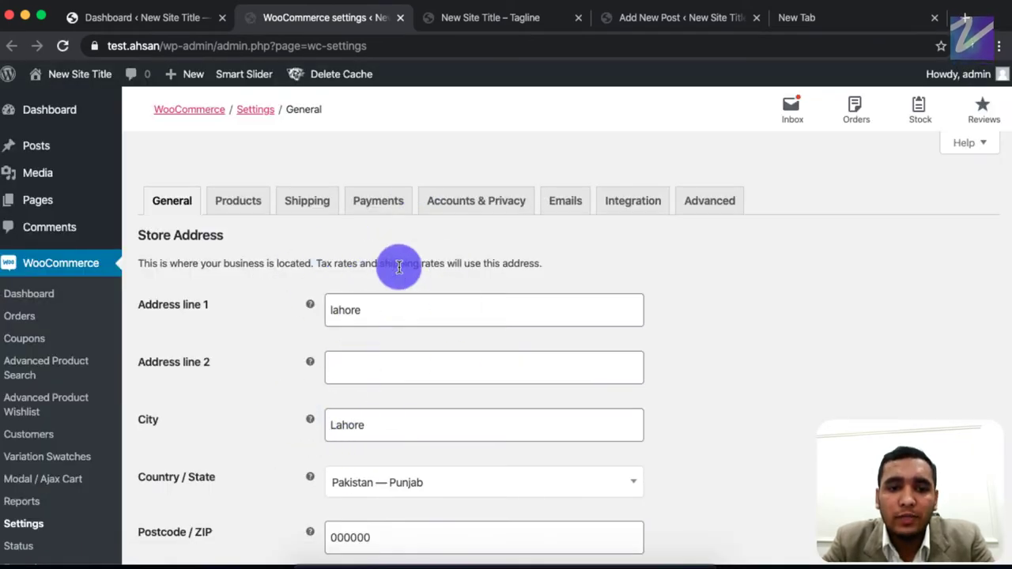
scroll(372, 440, "down", 5)
scroll(370, 441, "down", 10)
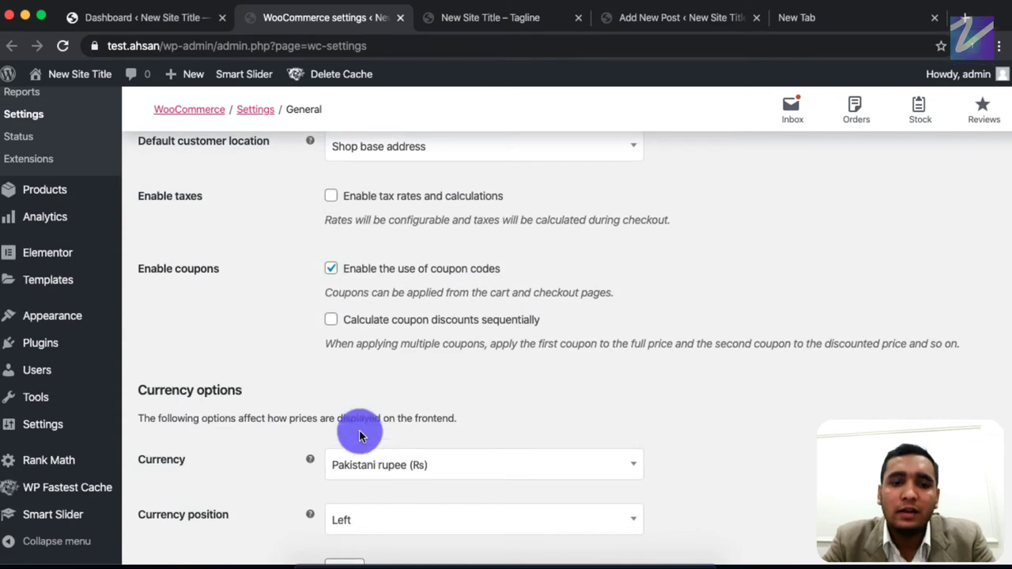
scroll(286, 234, "up", 15)
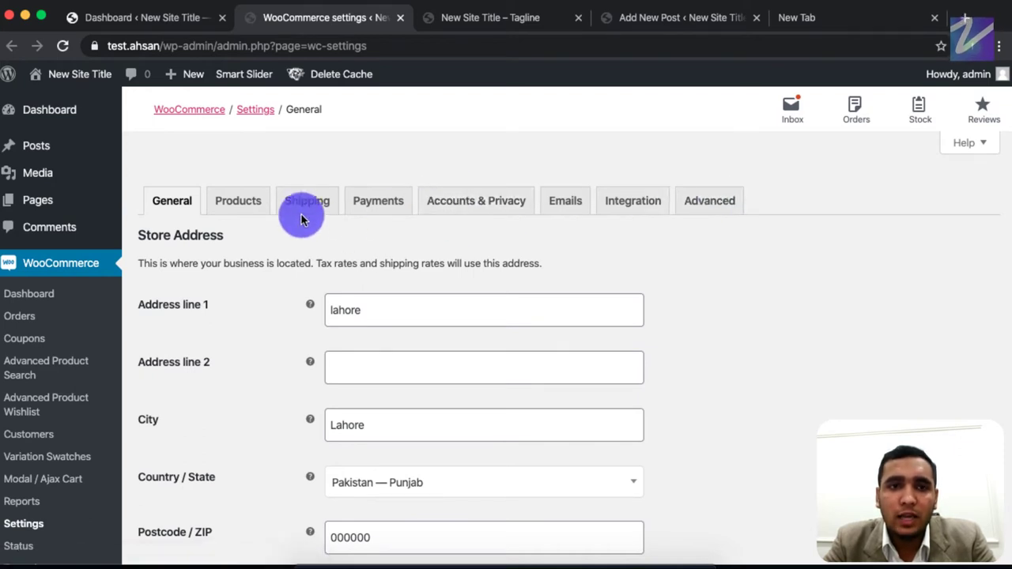
key("super+w")
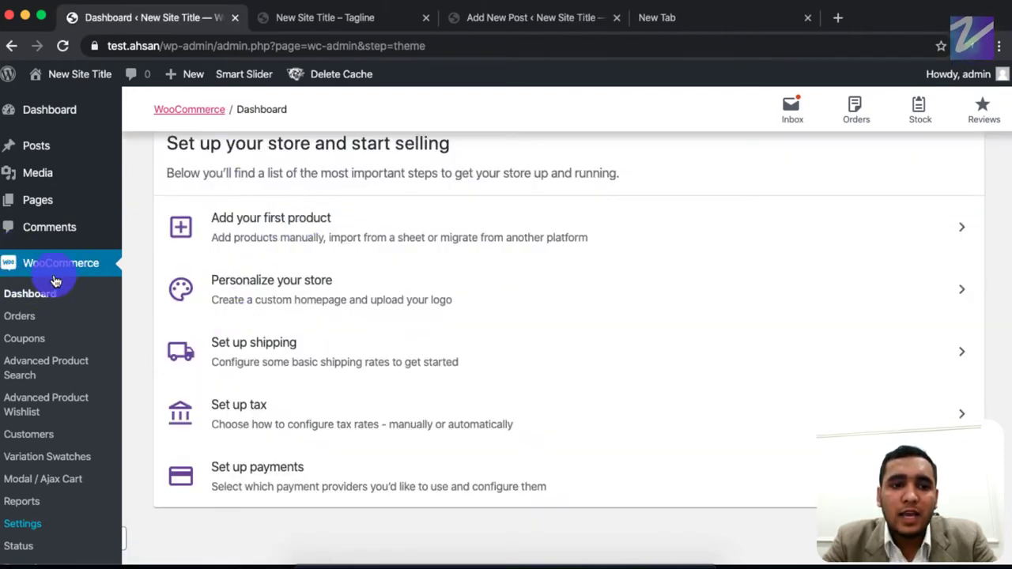
- Go to the WordPress dashboard, open the list of all WooCommerce products and look through the page
scroll(61, 244, "up", 3)
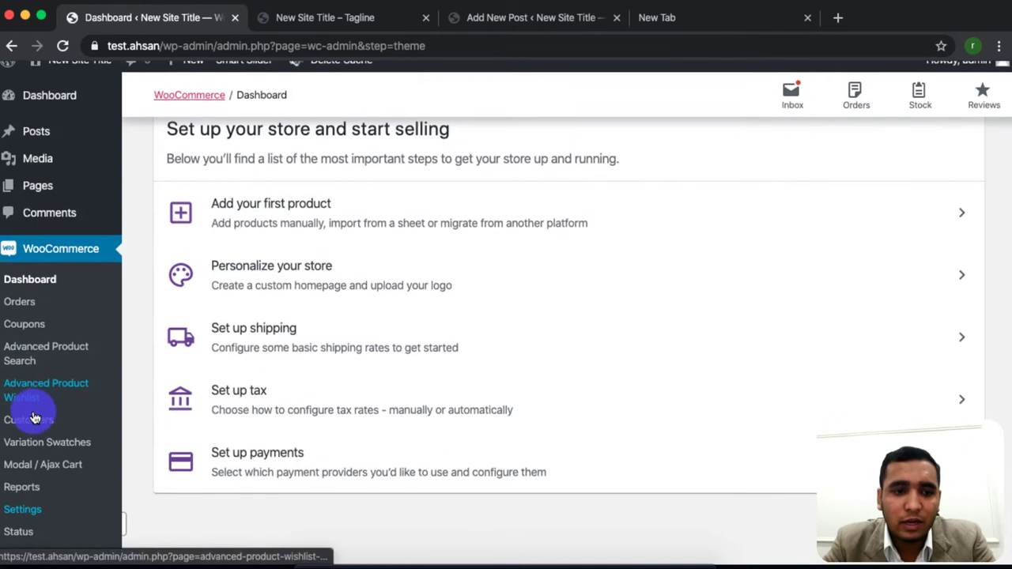
scroll(62, 150, "up", 1)
left_click(56, 114)
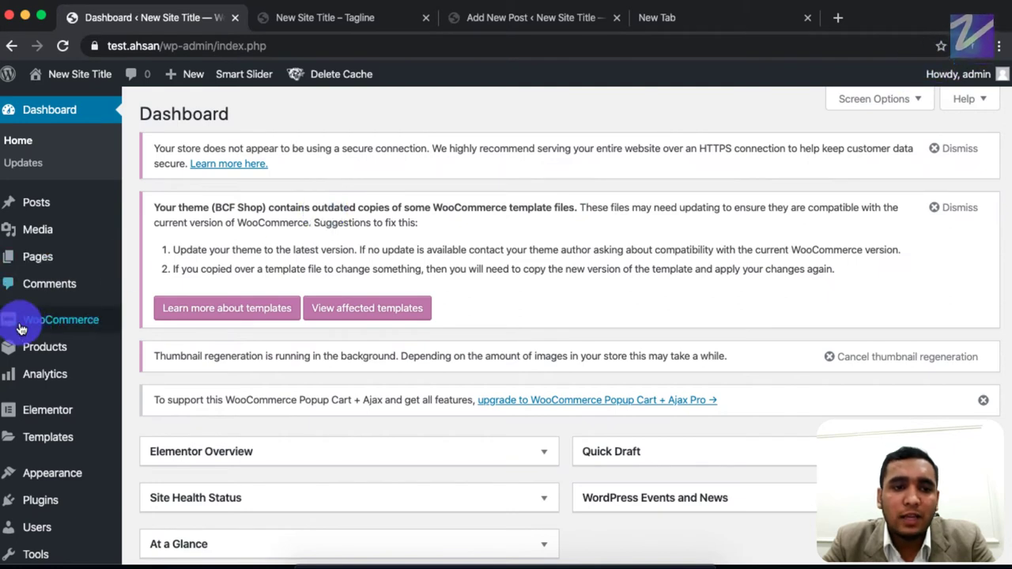
mouse_move(49, 327)
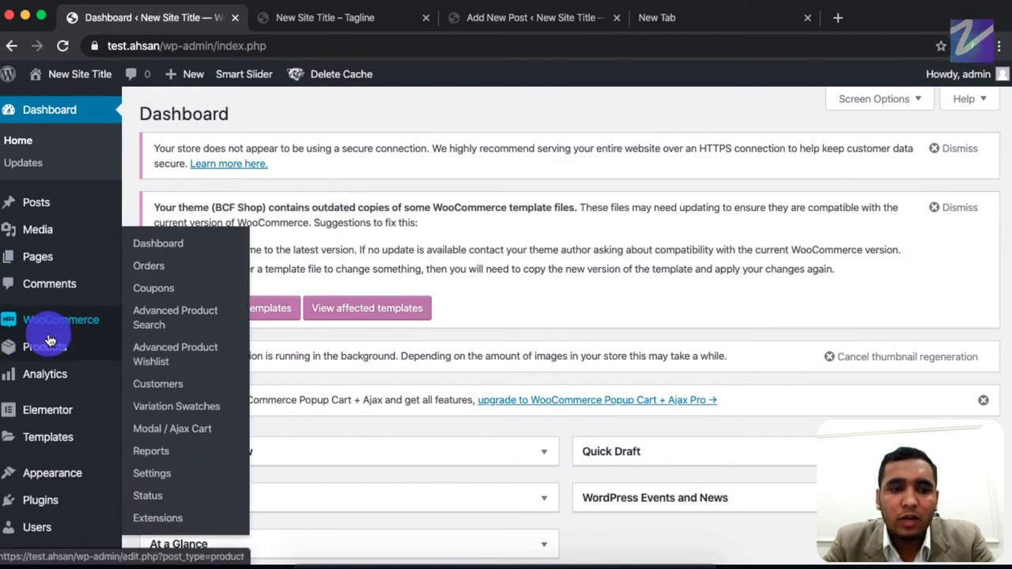
mouse_move(50, 354)
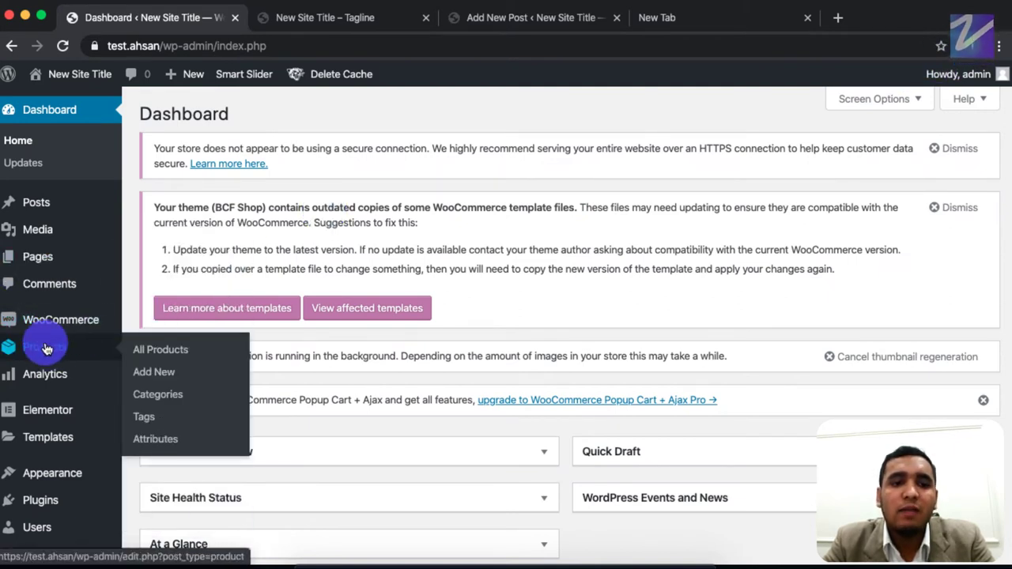
left_click(46, 349)
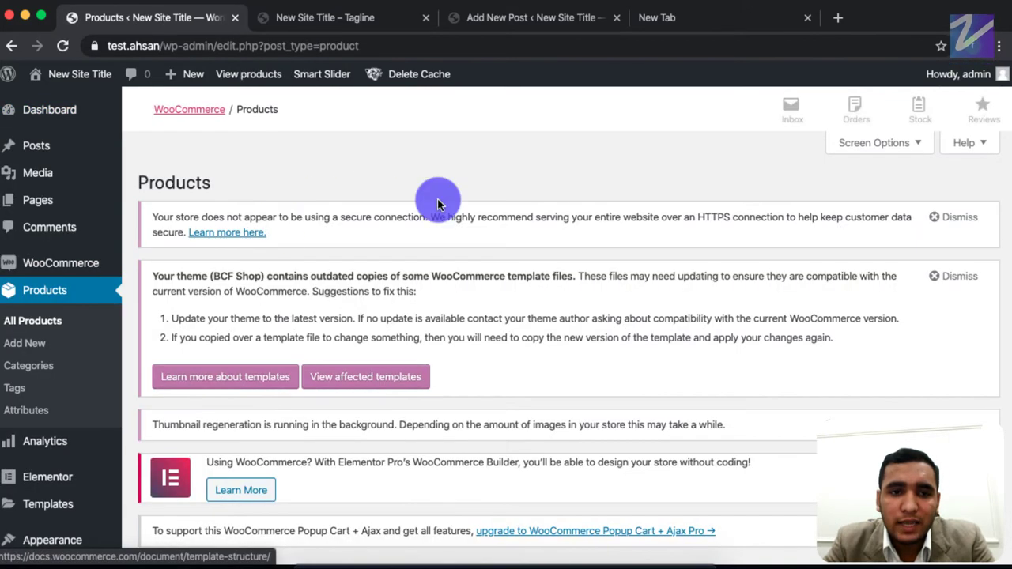
scroll(370, 466, "down", 5)
scroll(369, 467, "up", 10)
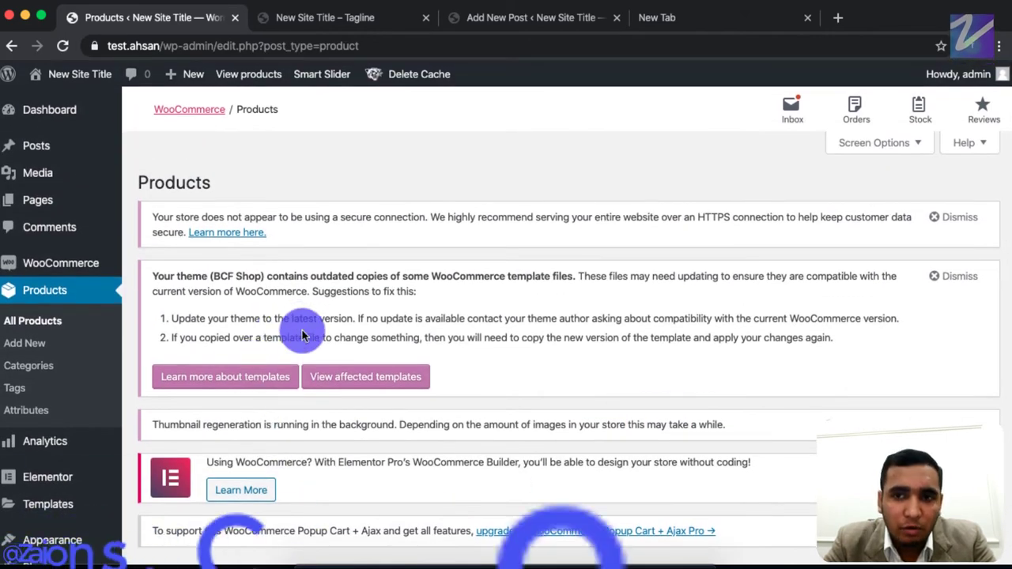
scroll(317, 402, "down", 5)
scroll(320, 407, "down", 2)
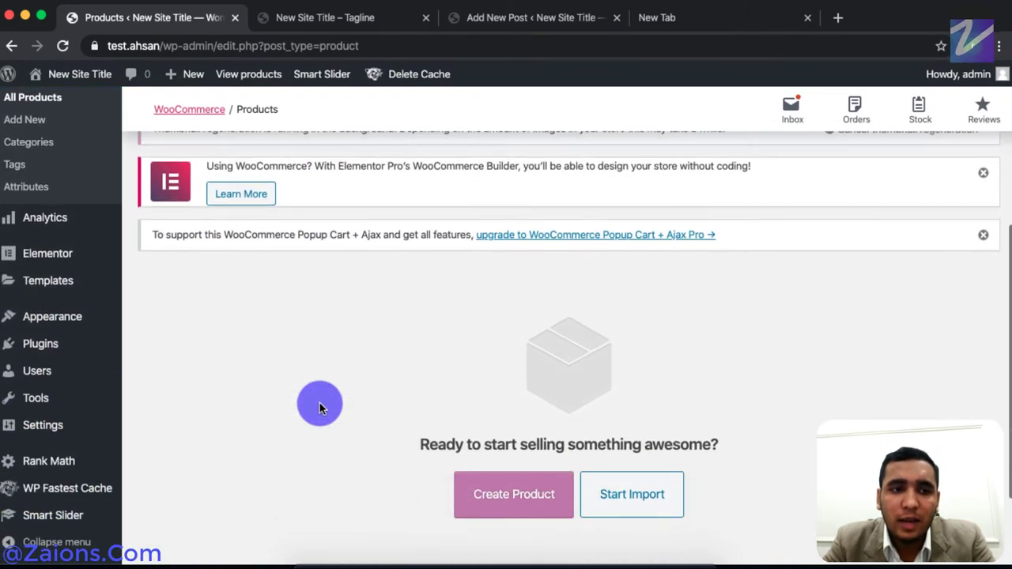
scroll(319, 408, "up", 5)
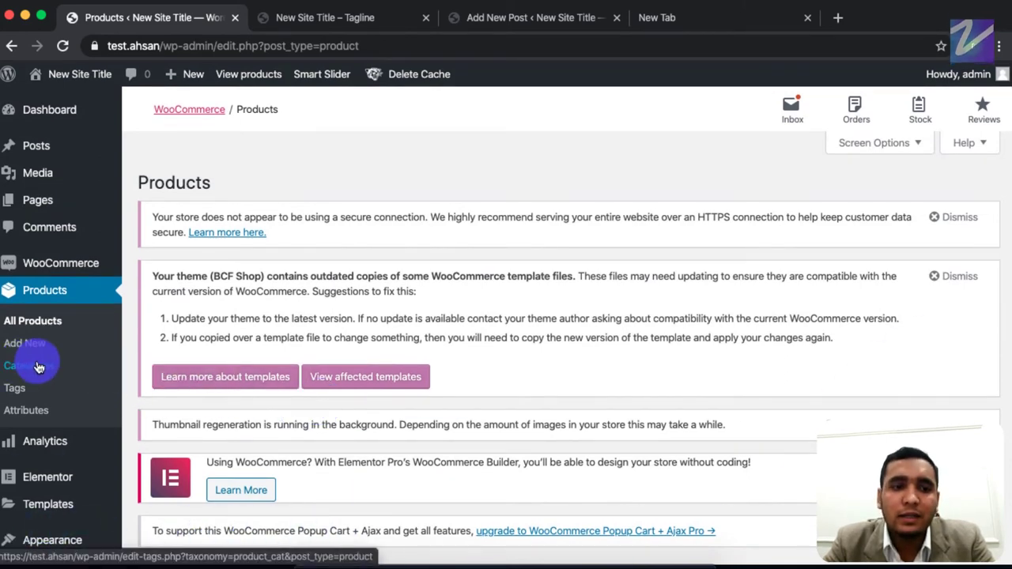
mouse_move(41, 156)
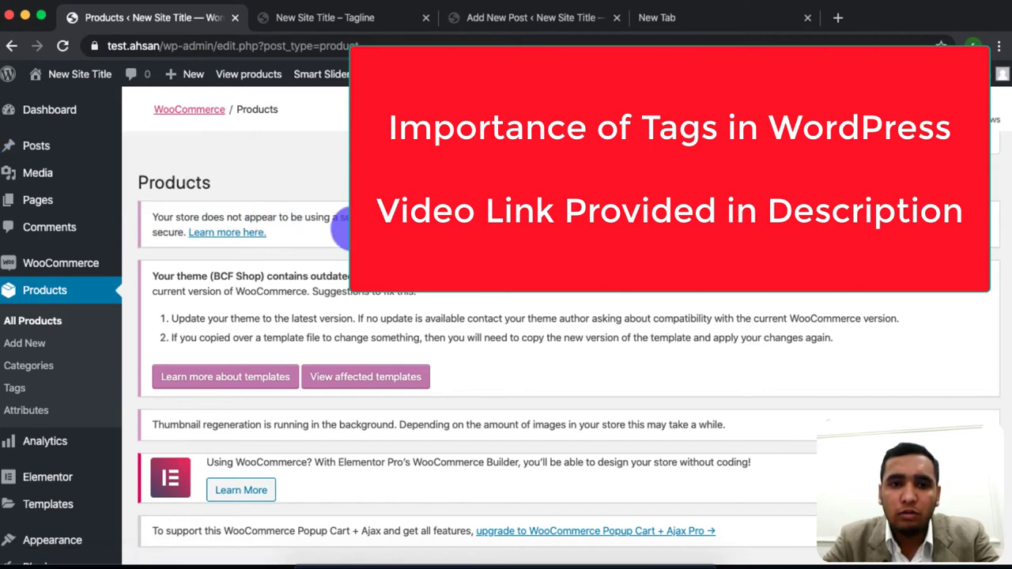
- Open the product categories in a separate tab and add a new category named New Deal
left_click(26, 372, "super")
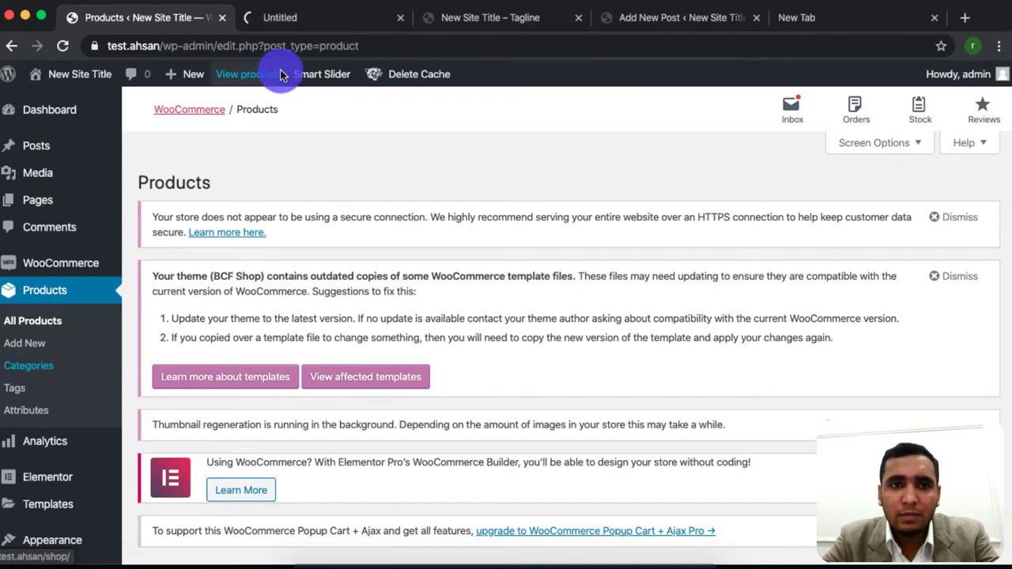
left_click(364, 17)
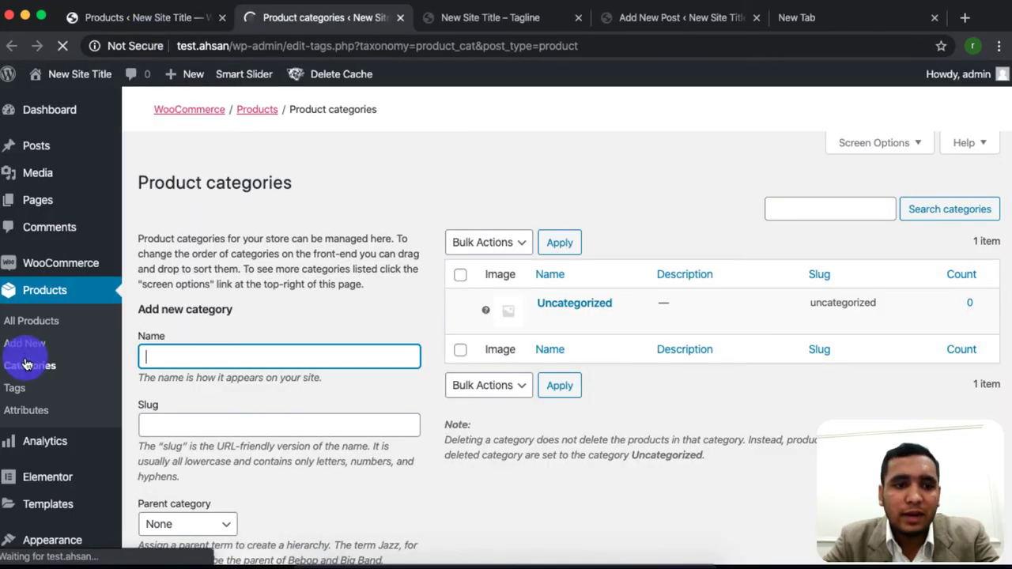
scroll(216, 479, "down", 5)
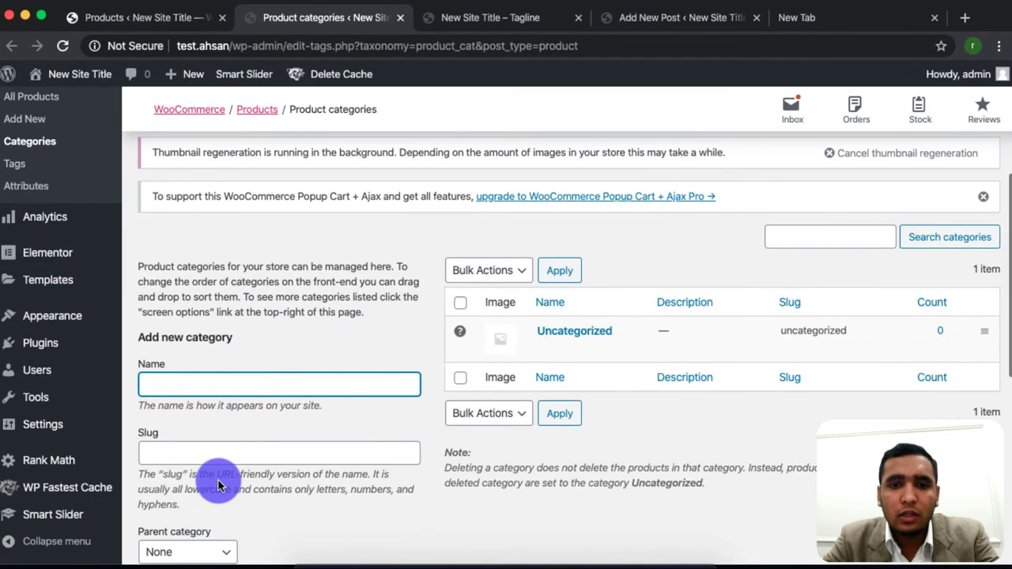
left_click(307, 383)
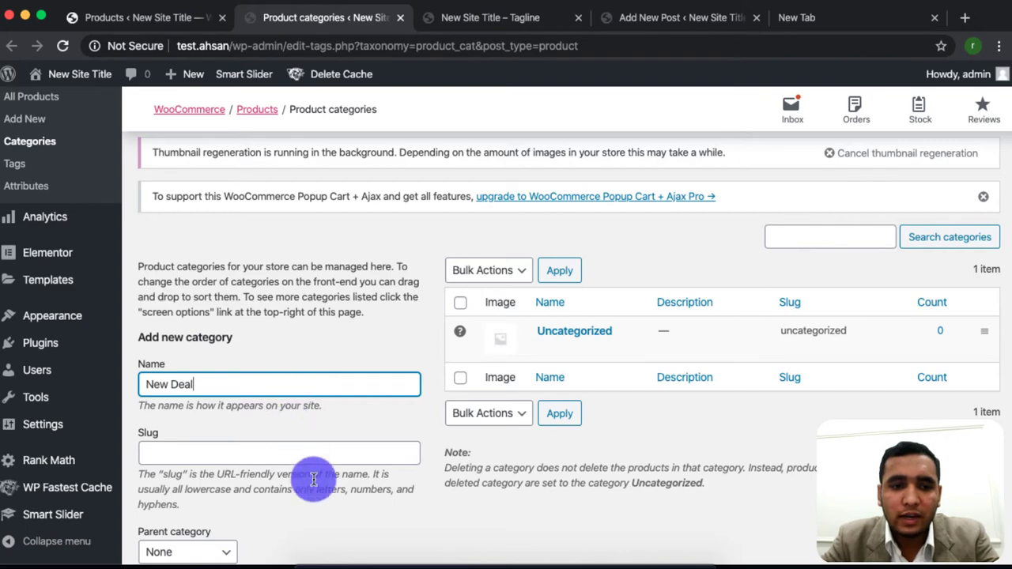
scroll(310, 479, "down", 5)
scroll(158, 530, "down", 2)
left_click(179, 451)
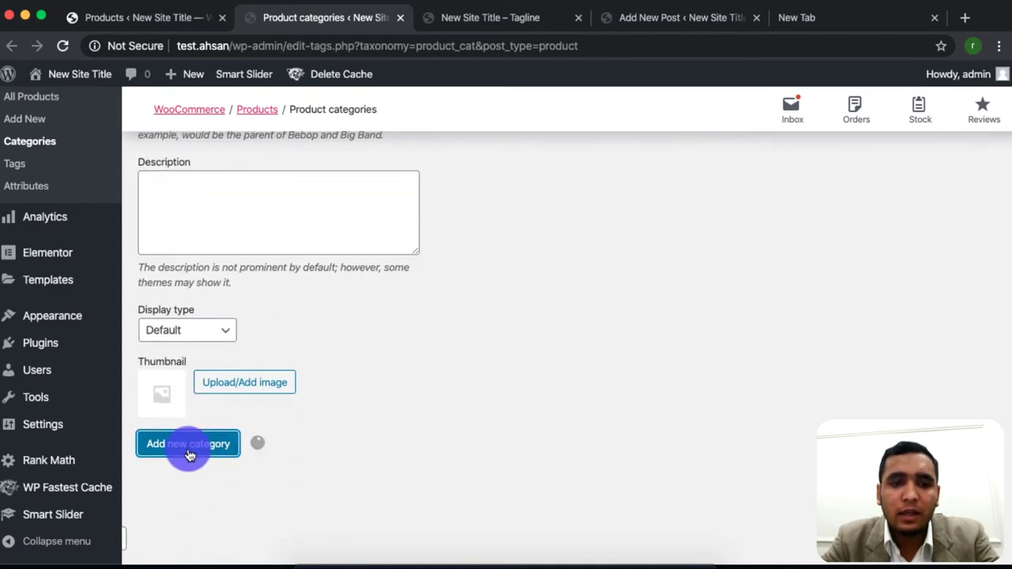
scroll(369, 387, "up", 15)
scroll(361, 402, "down", 5)
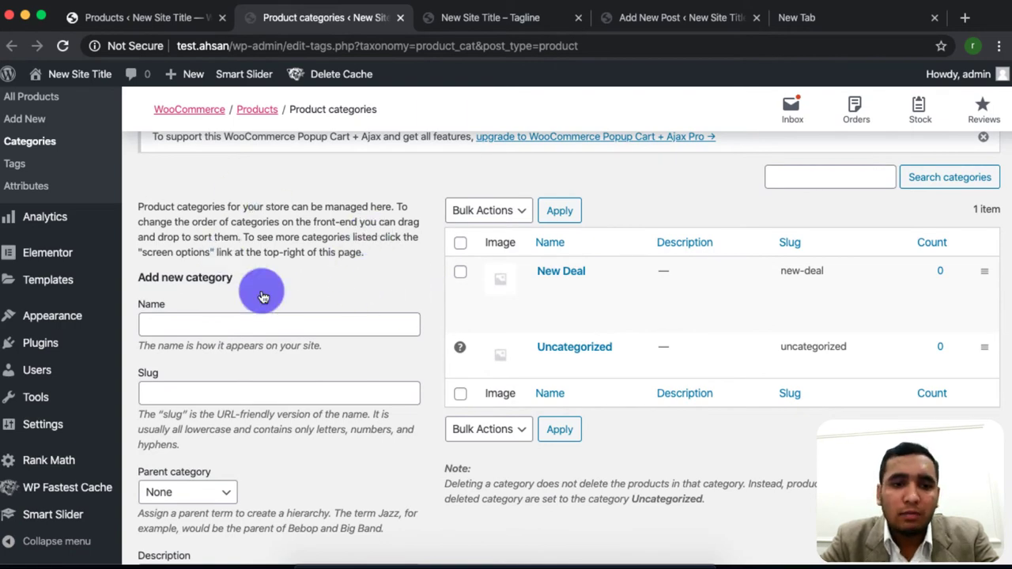
- Start a new product and dismiss the secure-connection, outdated-template and thumbnail-regeneration notices
scroll(375, 292, "up", 5)
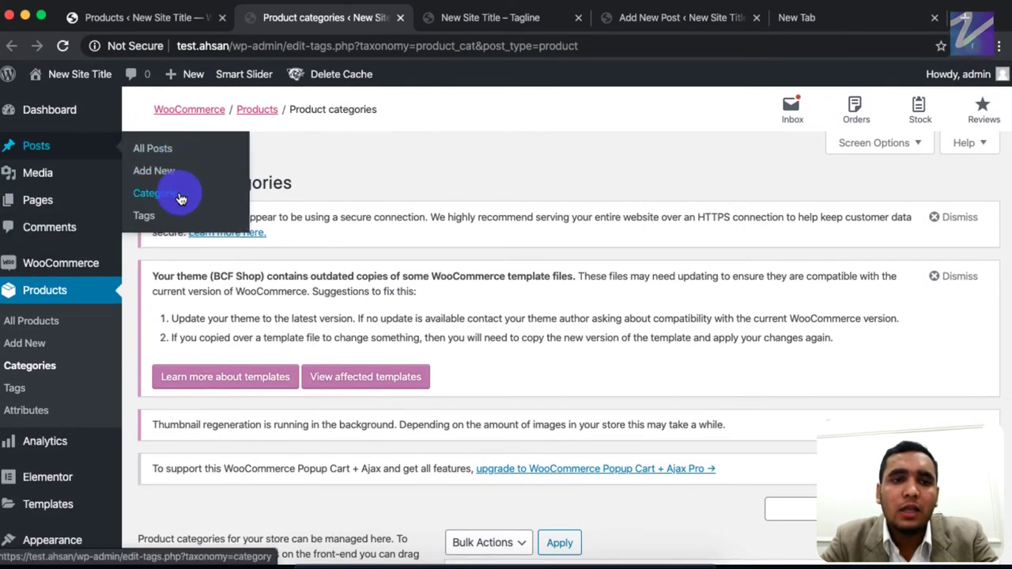
scroll(332, 545, "down", 2)
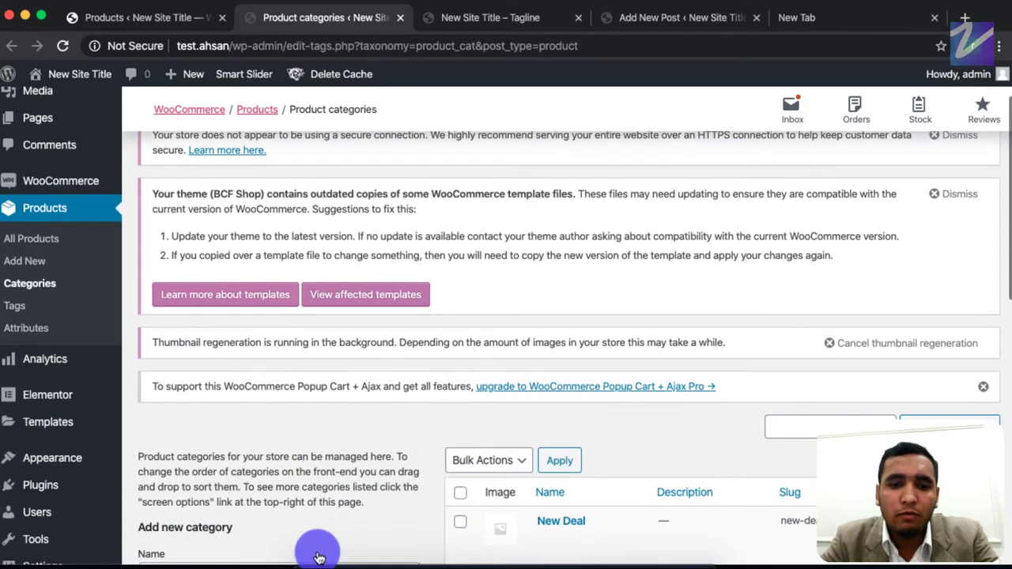
scroll(266, 474, "down", 7)
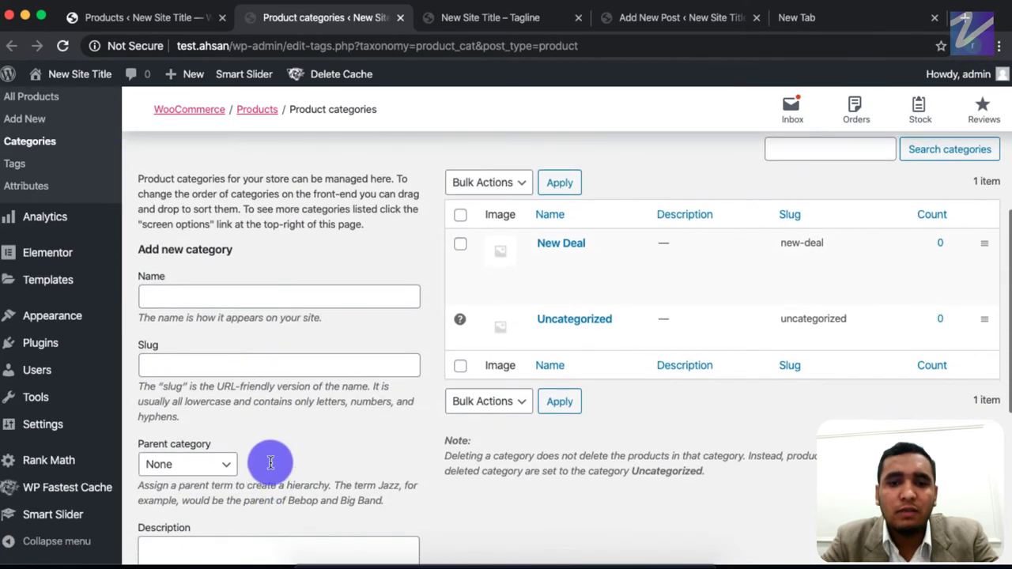
scroll(328, 340, "up", 7)
scroll(321, 470, "down", 5)
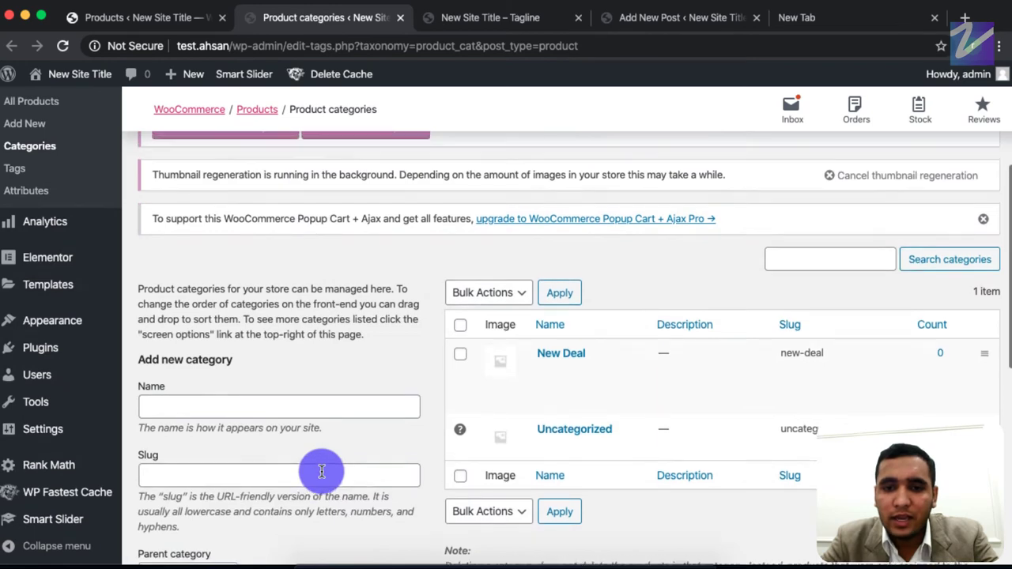
scroll(321, 470, "up", 5)
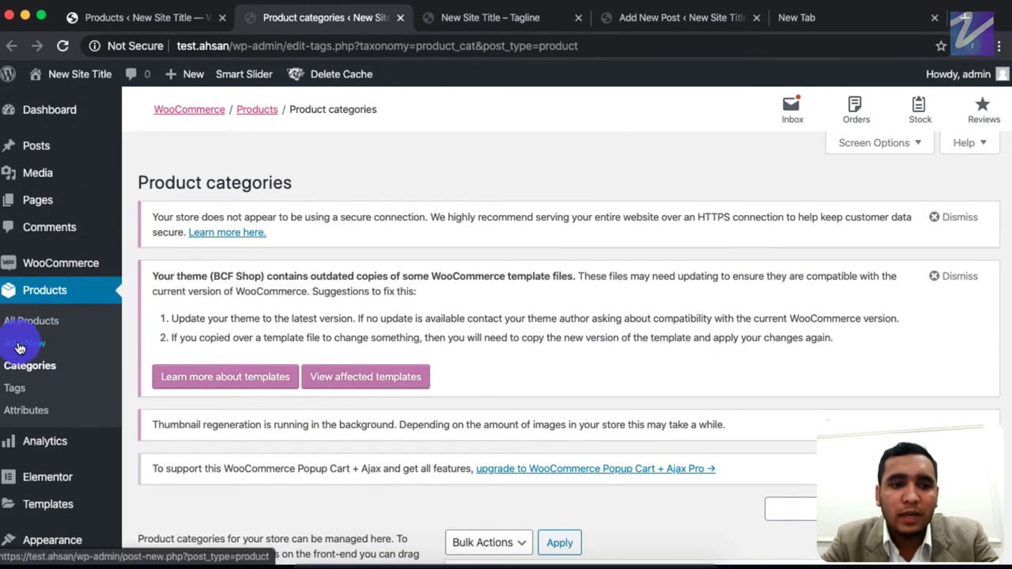
left_click(20, 346)
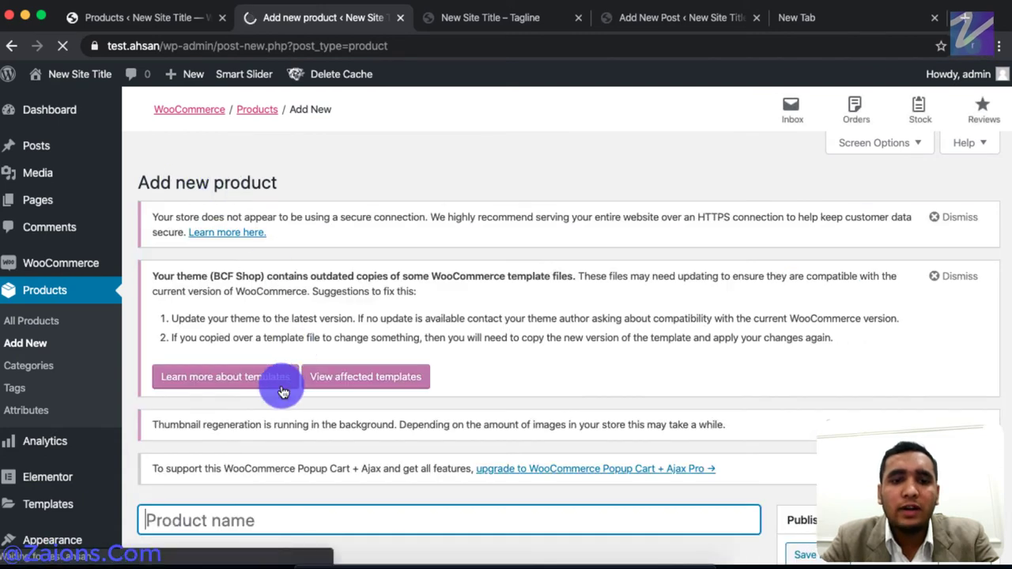
left_click(959, 219)
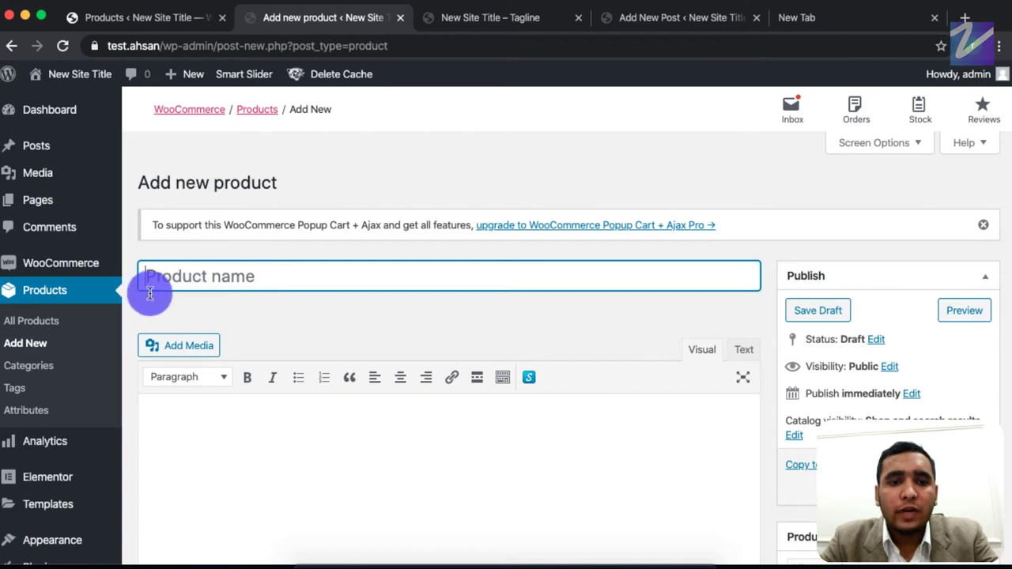
- Name the product IPhone 11 and enter the description "IPhone 11" followed by "Condition: New" with the Condition label in bold
scroll(238, 325, "down", 10)
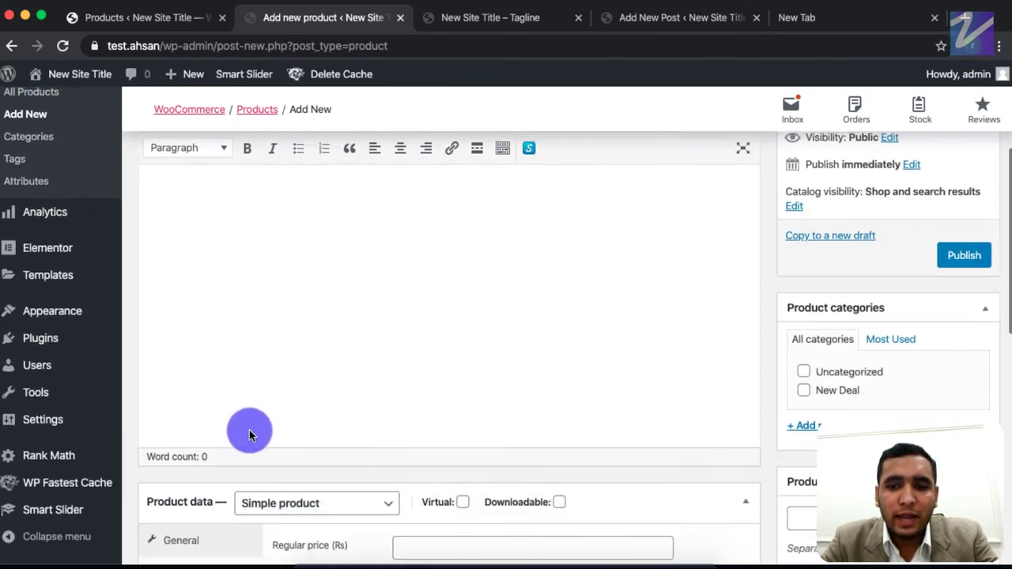
scroll(320, 308, "up", 10)
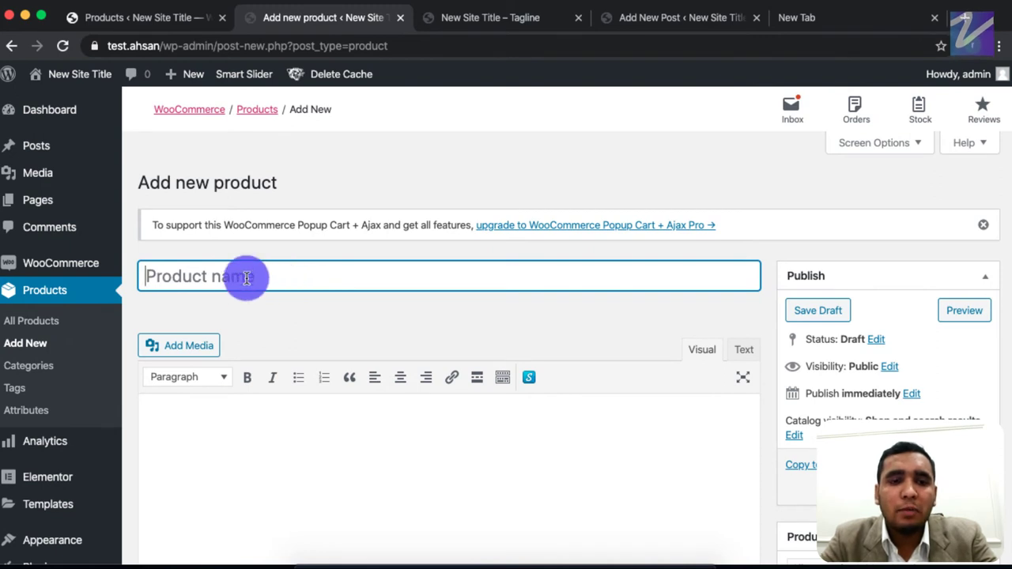
type("Iphone 11")
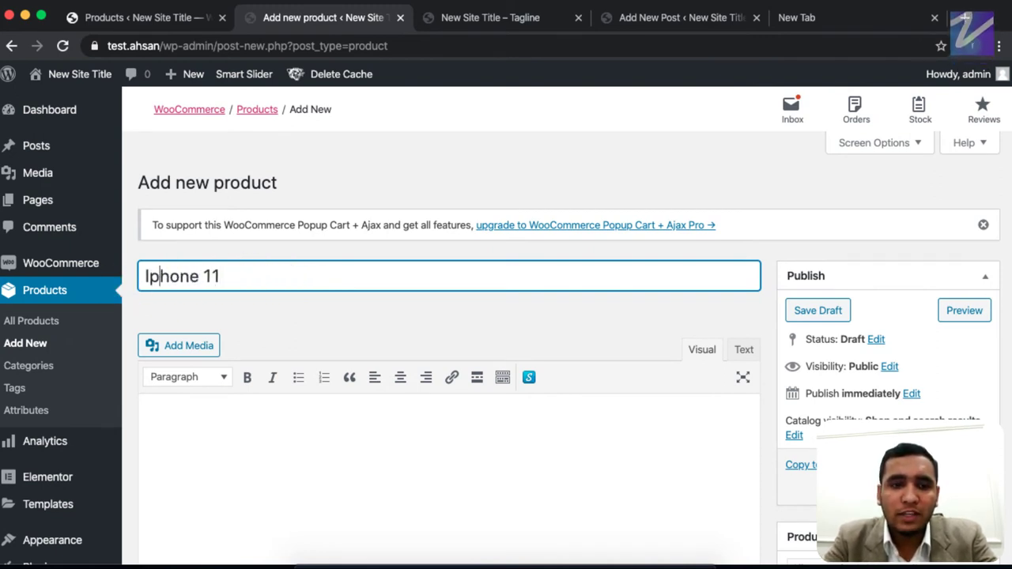
type("P")
scroll(204, 401, "down", 3)
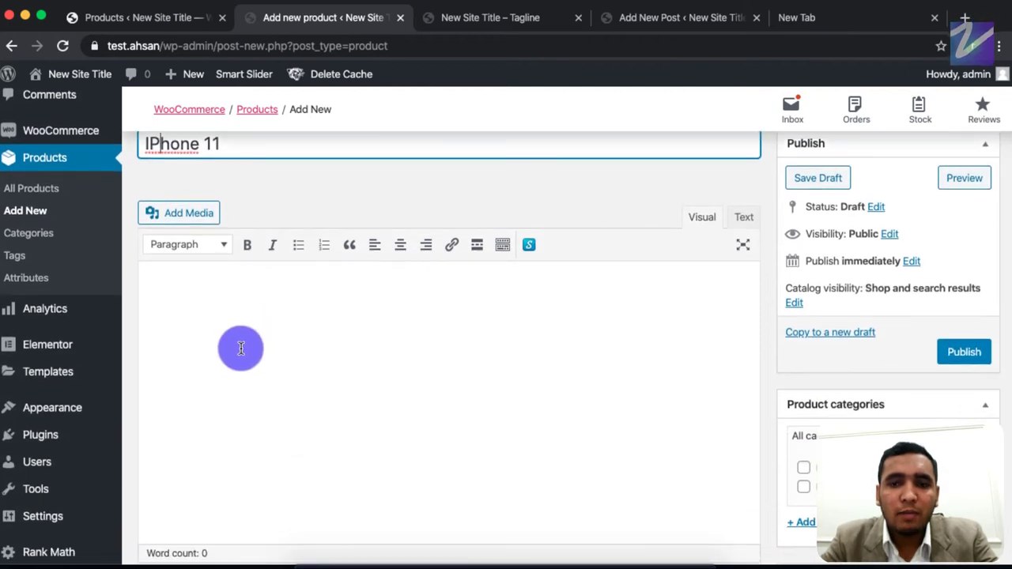
type("IPhone 11  Condition: New")
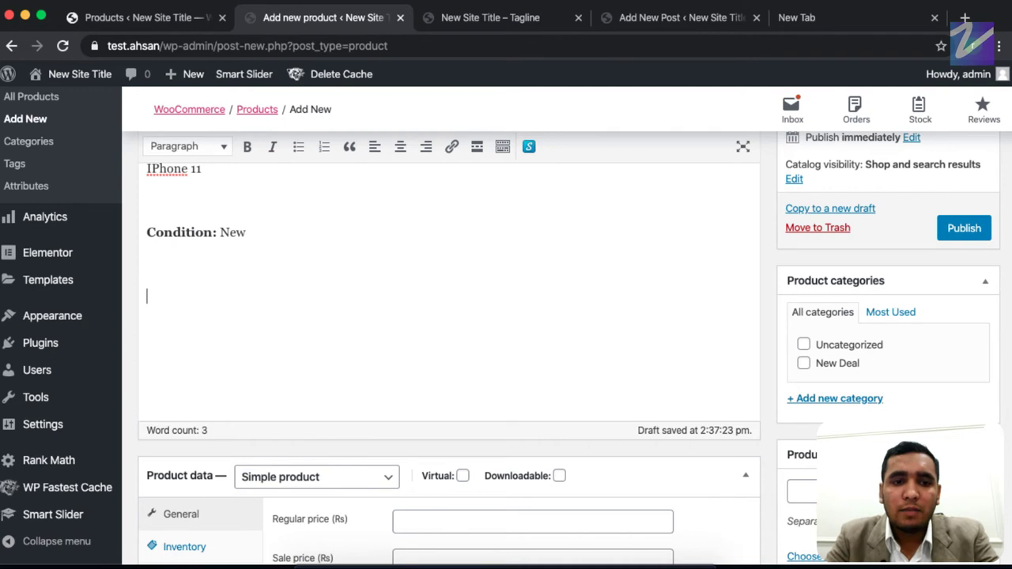
- Show the screen options, check which product boxes are enabled, and hide the options again
scroll(301, 340, "down", 3)
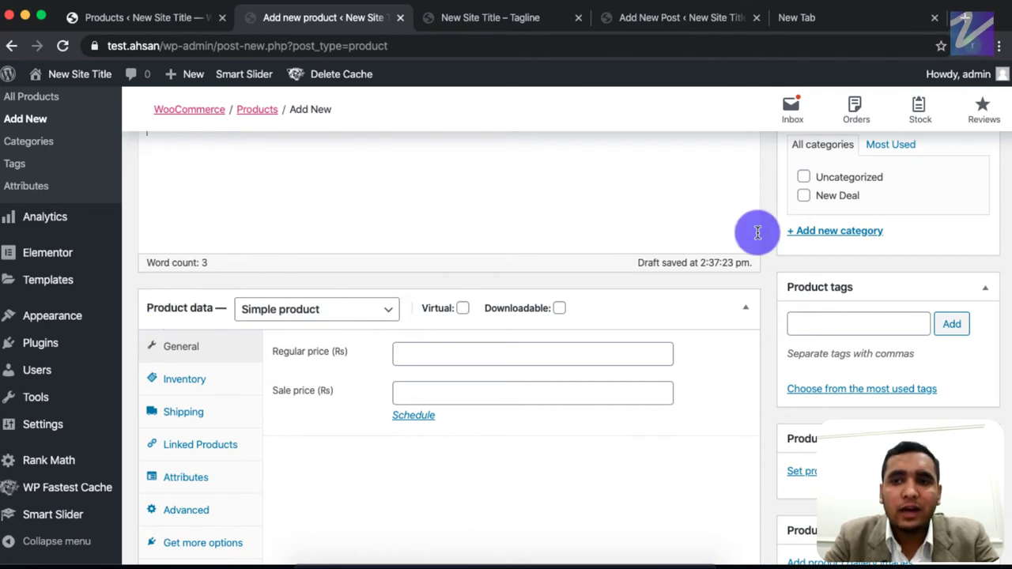
scroll(644, 409, "up", 10)
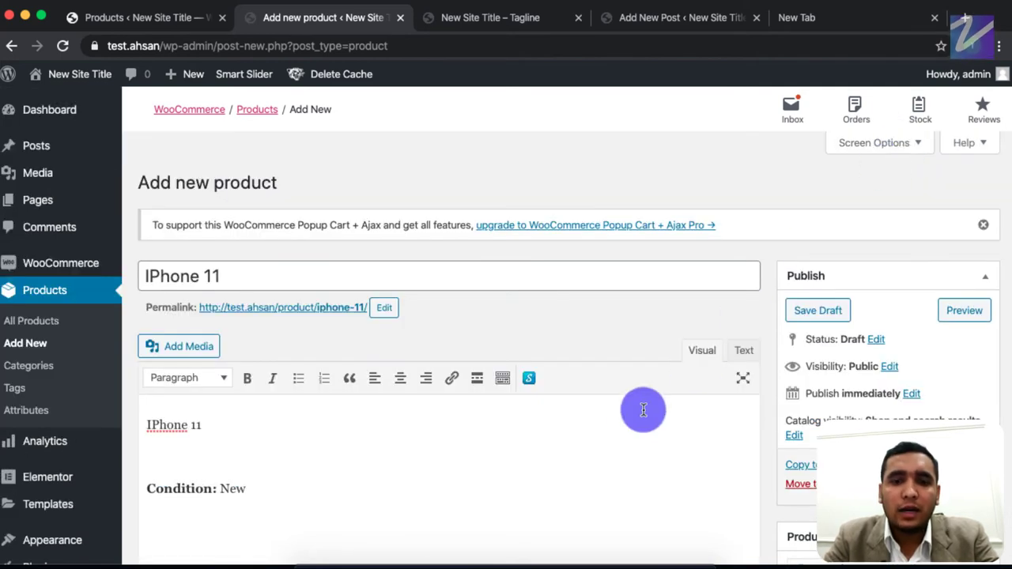
left_click(875, 150)
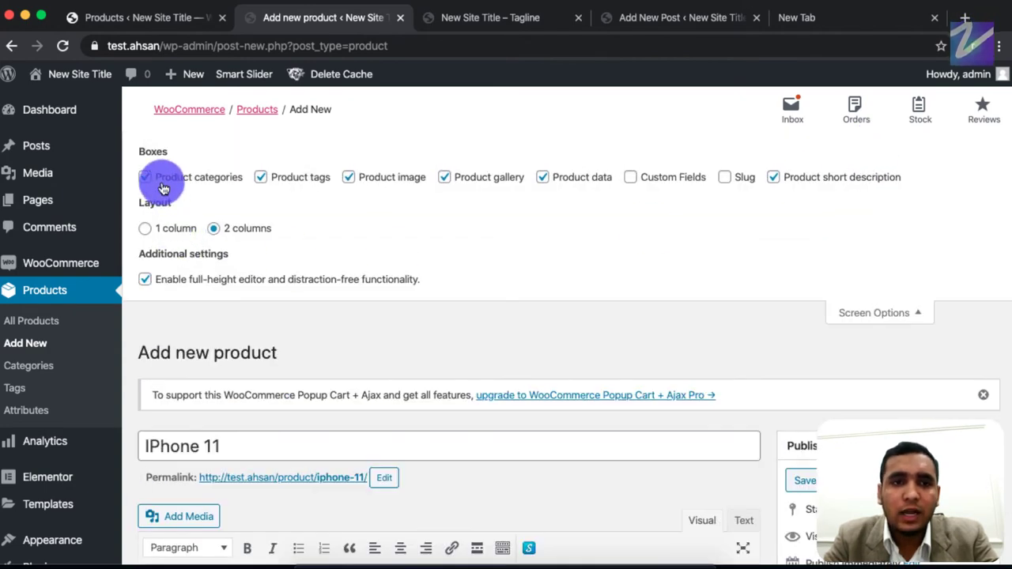
left_click(883, 312)
- Set the product's regular price to 1000 and its sale price to 800
scroll(678, 436, "down", 10)
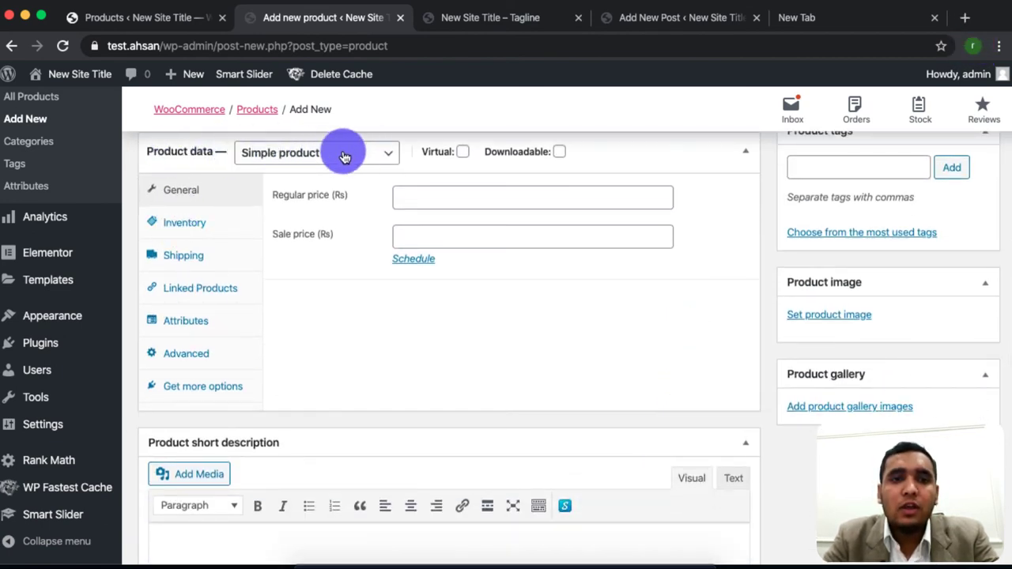
scroll(475, 321, "up", 2)
left_click(474, 319)
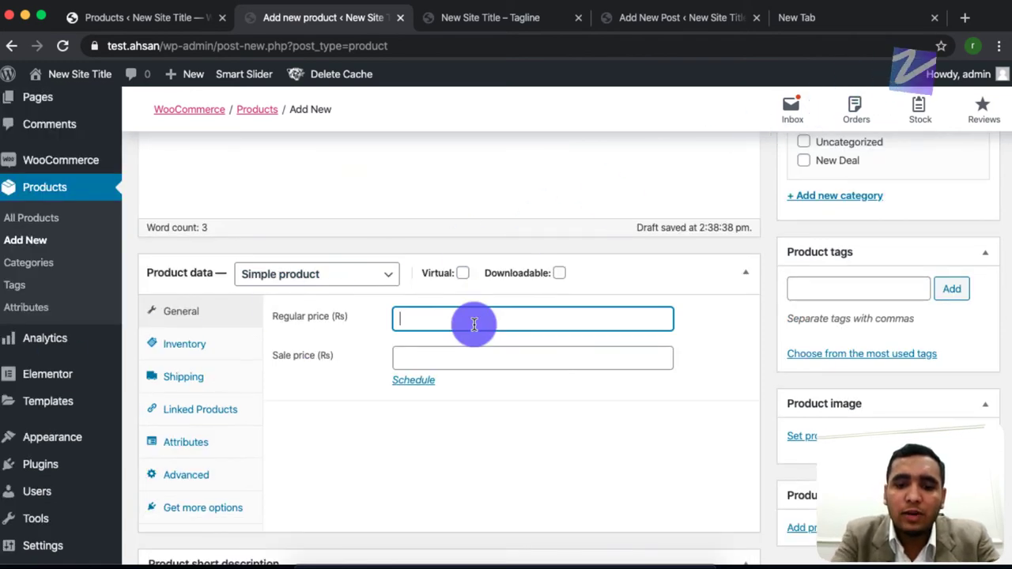
type("1000")
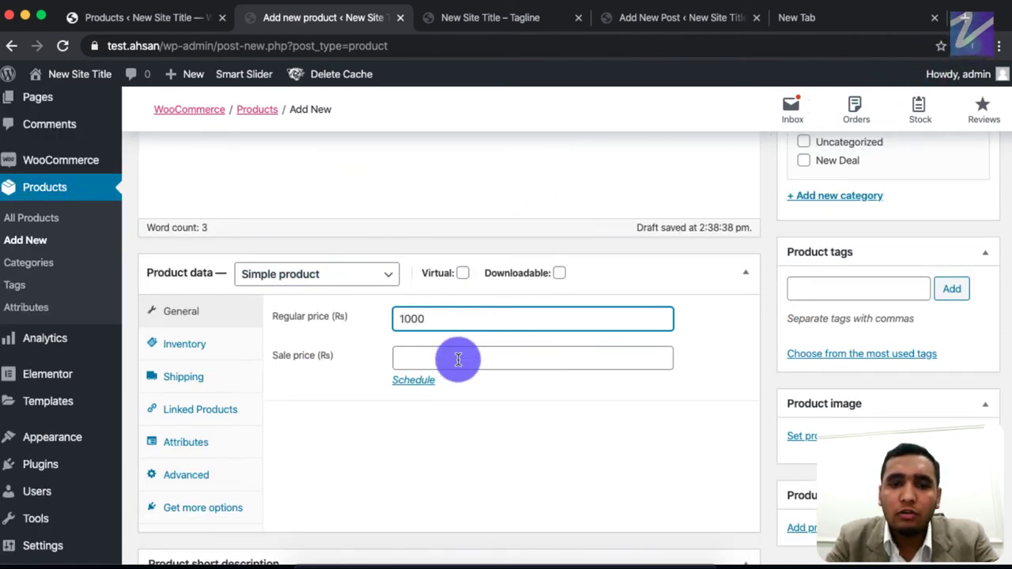
left_click(458, 359)
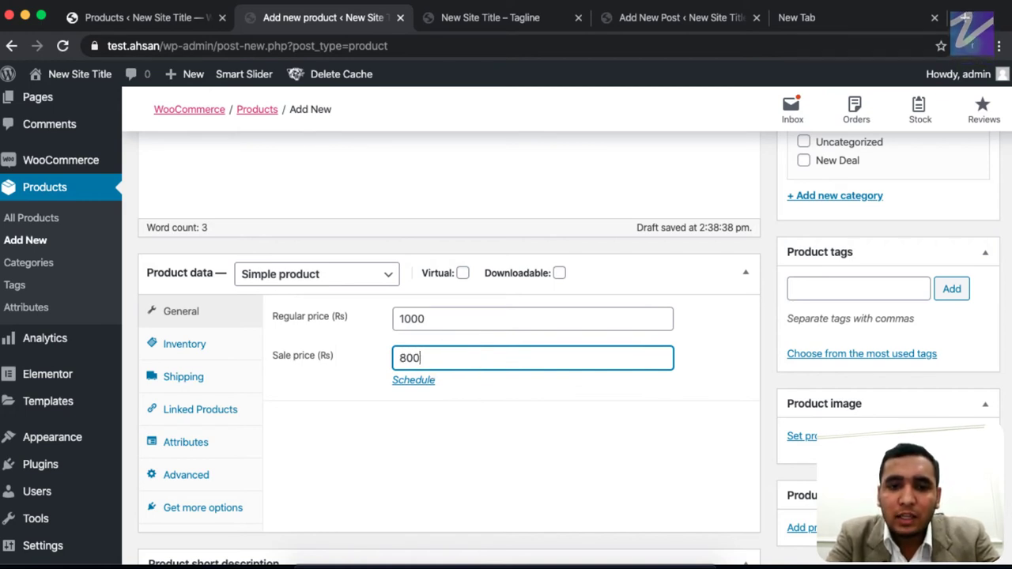
- Change the product's regular price to 9000 and its sale price to 8000
left_click(403, 318)
double_click(409, 319)
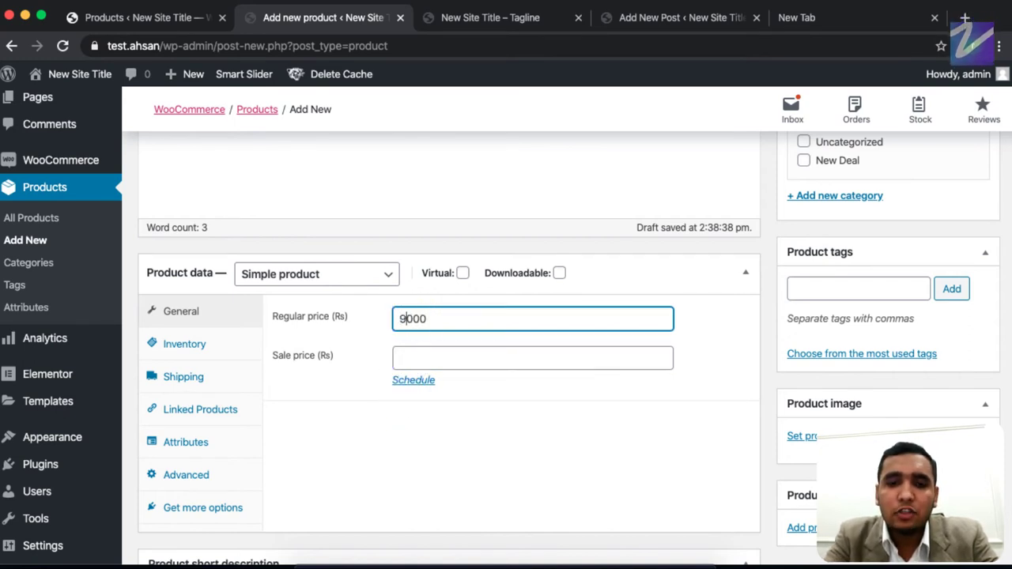
left_click(429, 361)
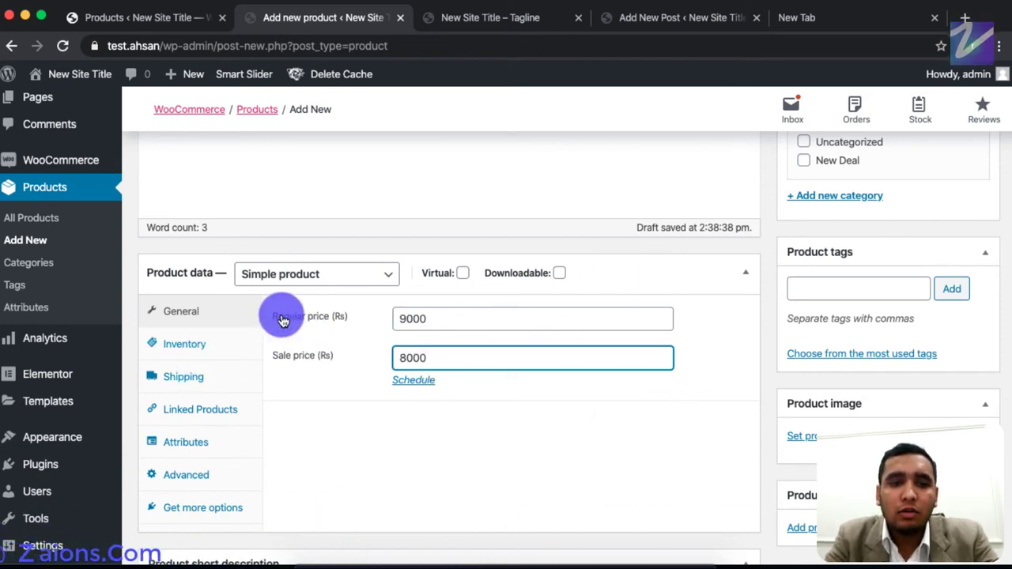
- Enter iphone-000001 as the SKU in the product's inventory data
left_click(213, 350)
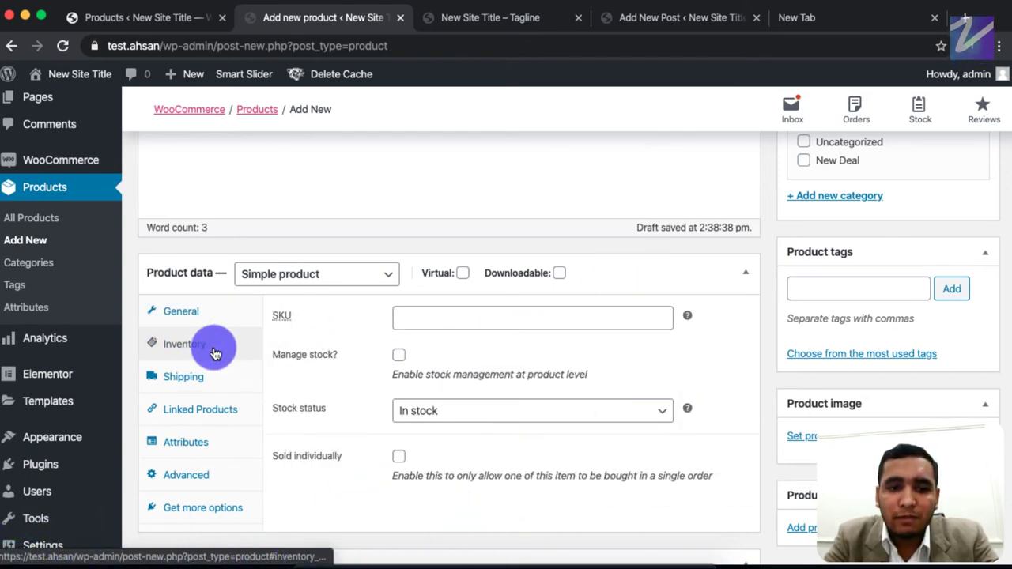
left_click(276, 316)
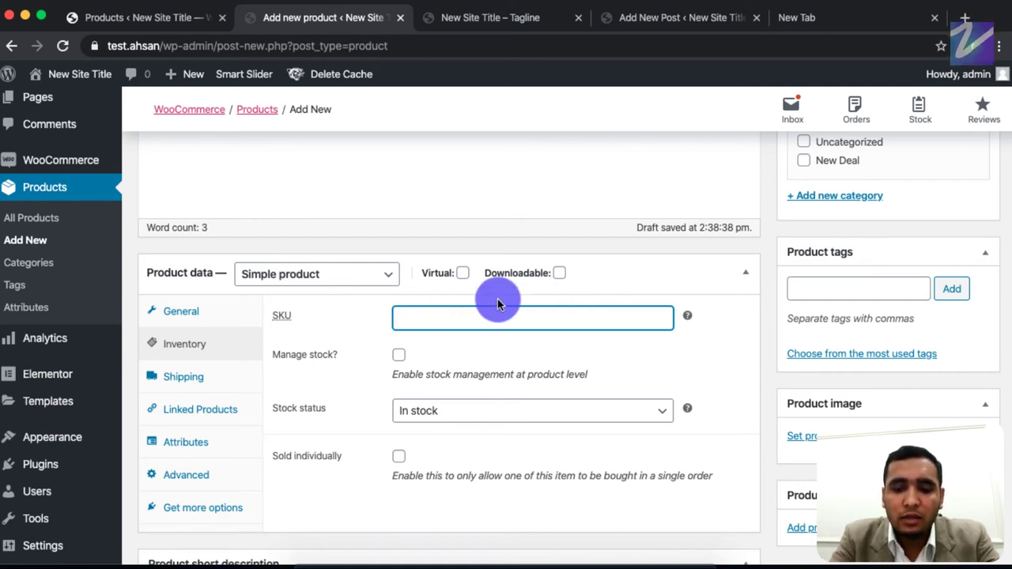
type("one-000001")
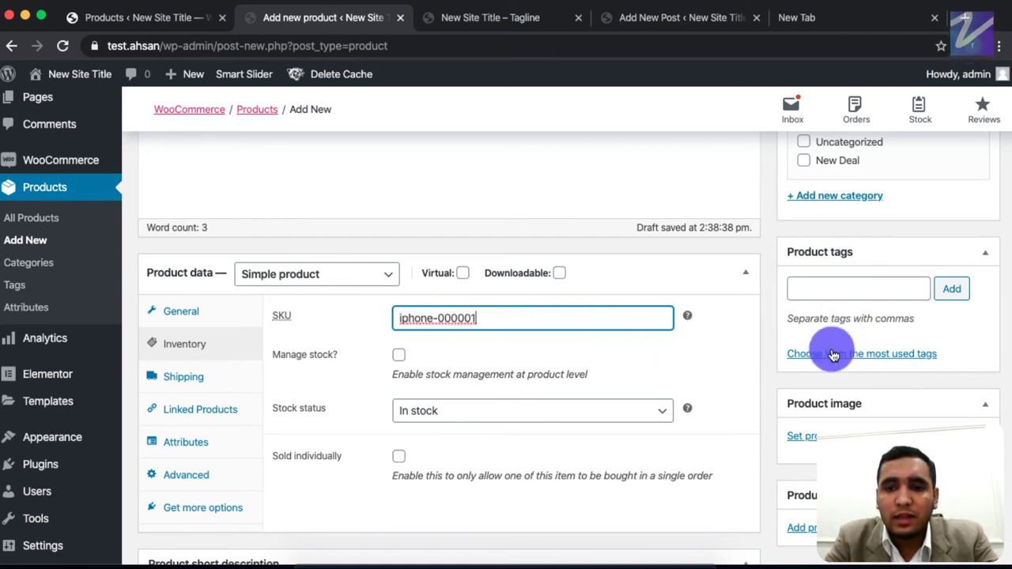
- Assign the product to the New Deal category and add the product tags "tab" and "product"
scroll(834, 271, "up", 3)
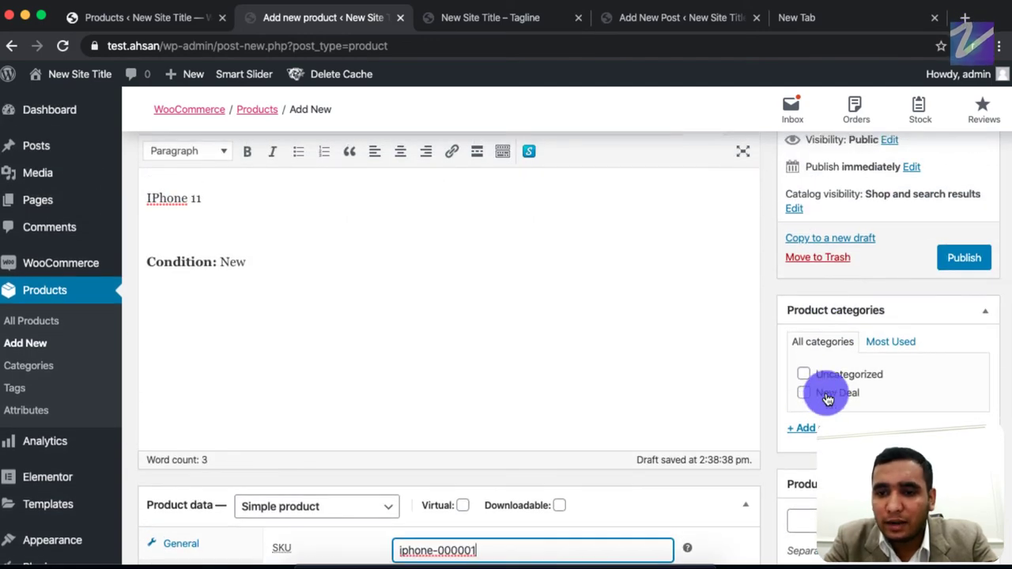
scroll(827, 400, "down", 3)
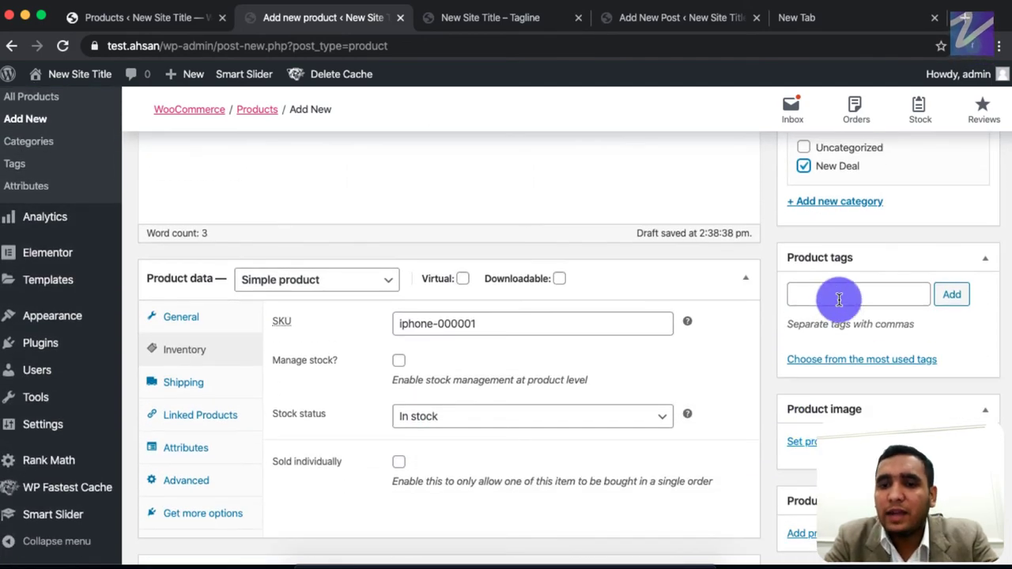
left_click(839, 295)
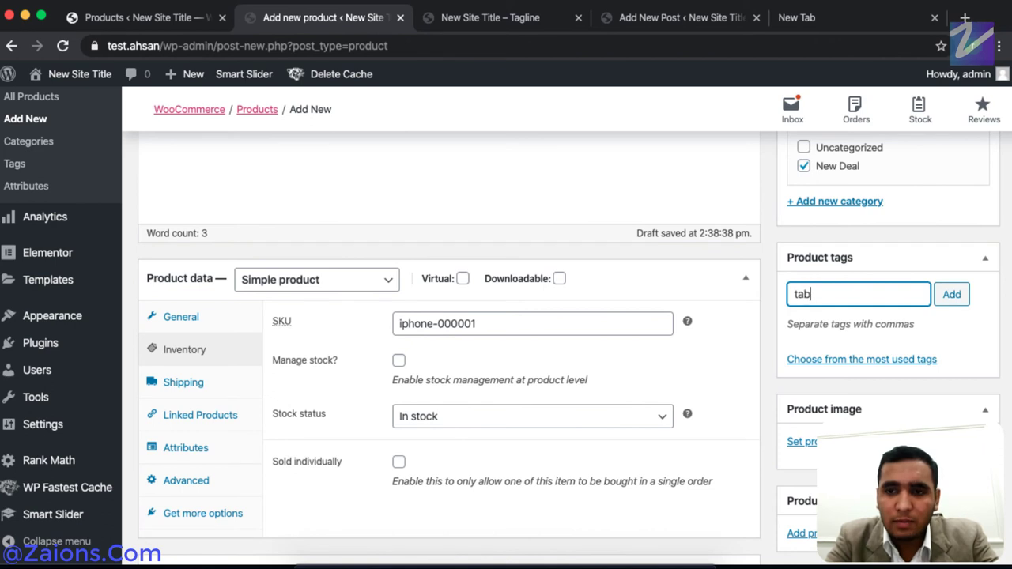
key("Return")
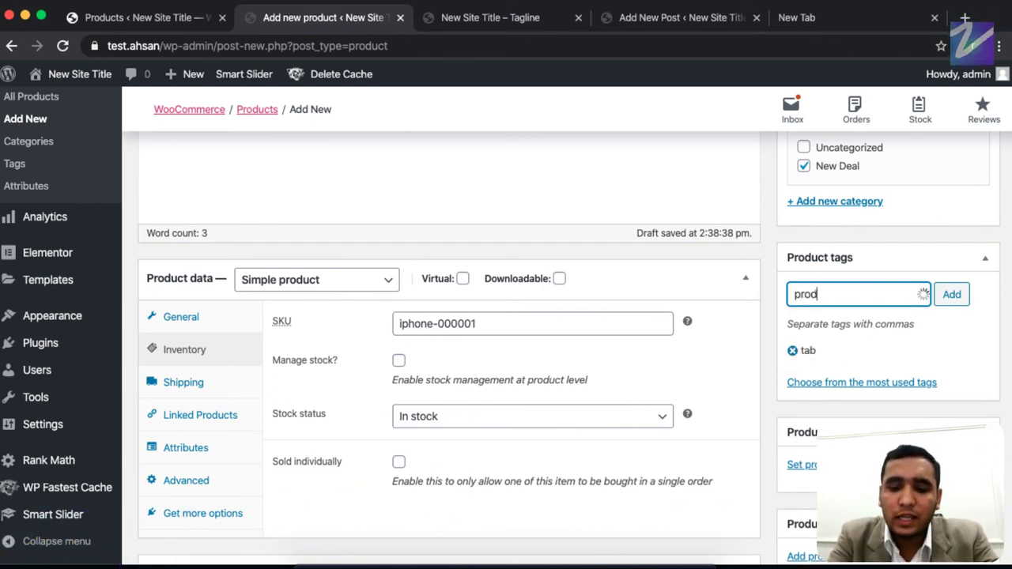
scroll(826, 184, "down", 2)
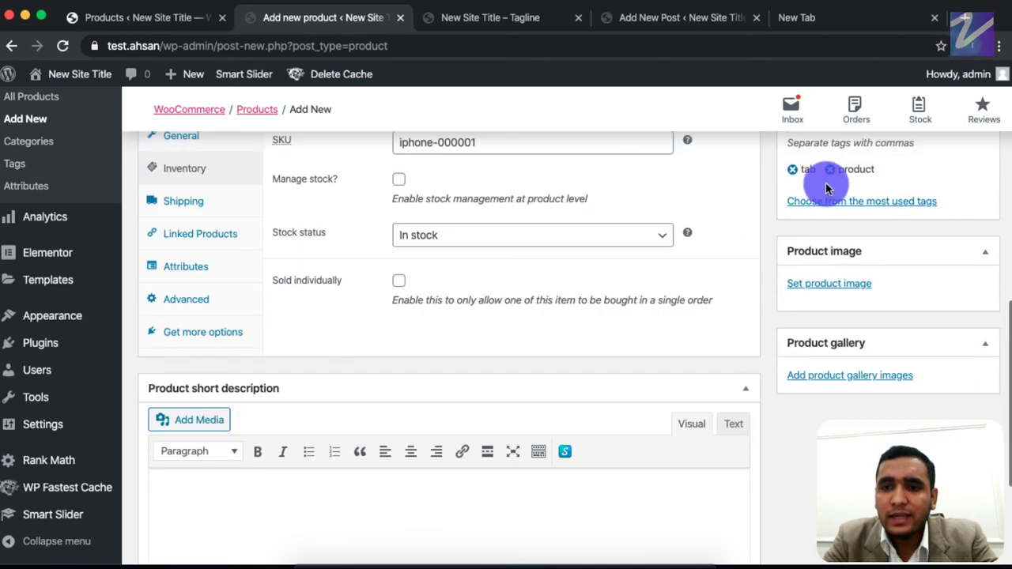
- Set the bicycle picture Alfine-Di2.jpg from the media library as the product image
left_click(844, 288)
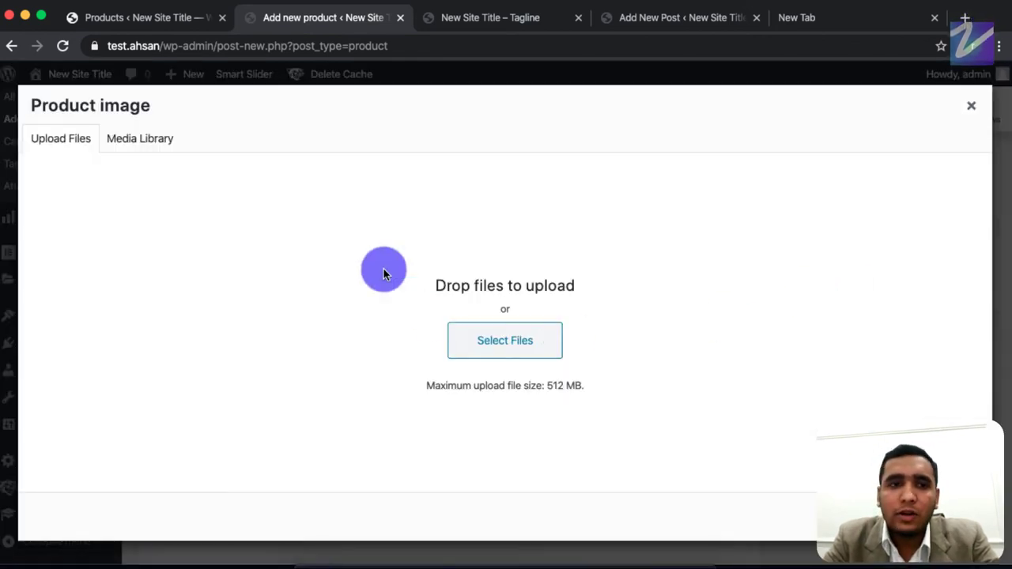
left_click(124, 134)
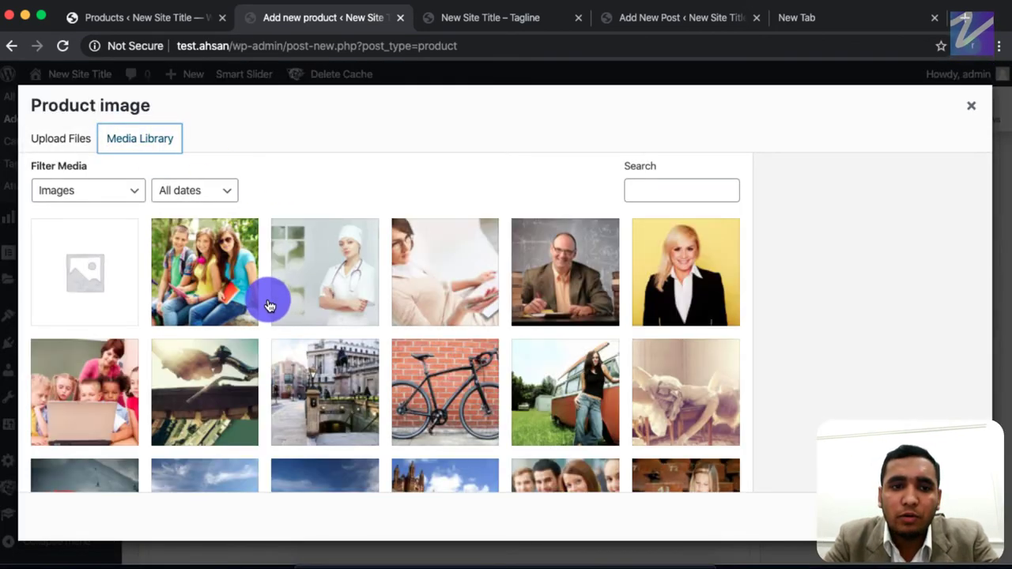
left_click(451, 417)
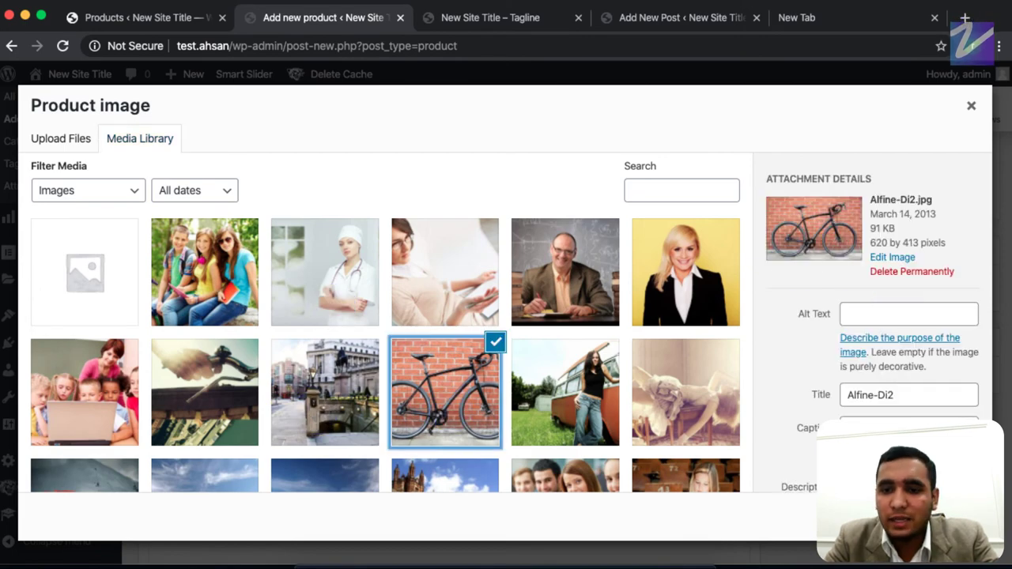
scroll(585, 404, "down", 3)
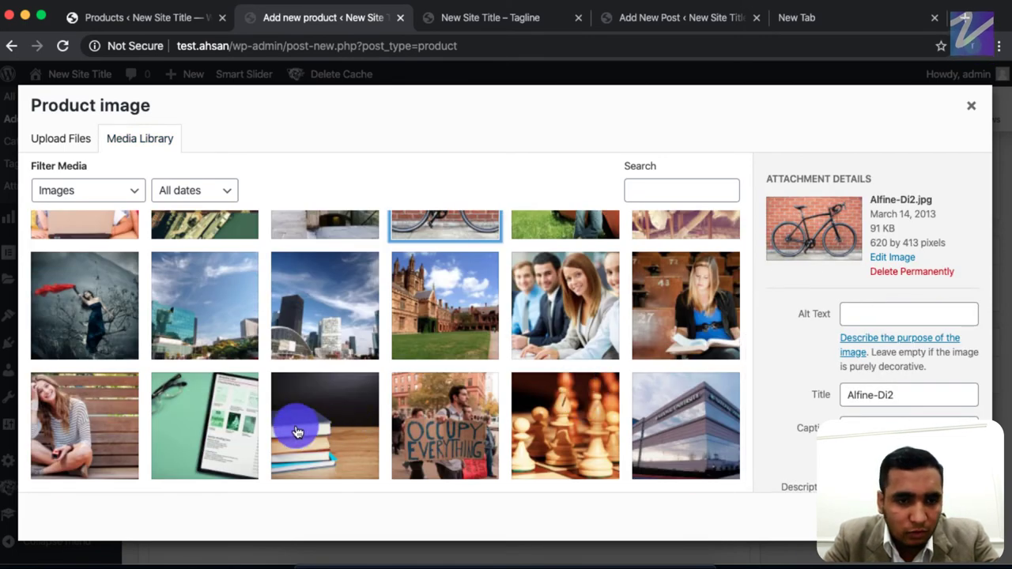
scroll(395, 305, "up", 2)
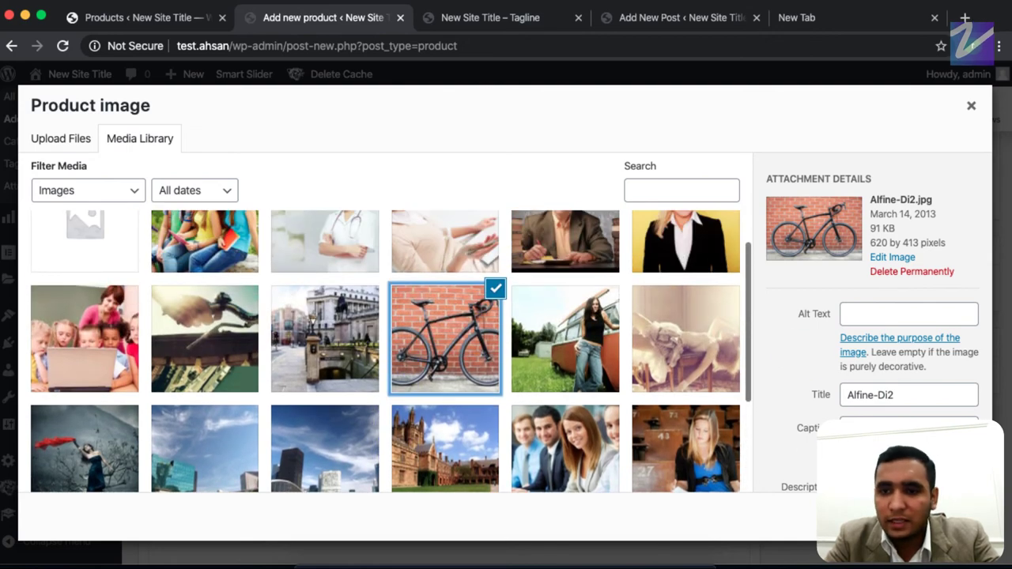
left_click(933, 518)
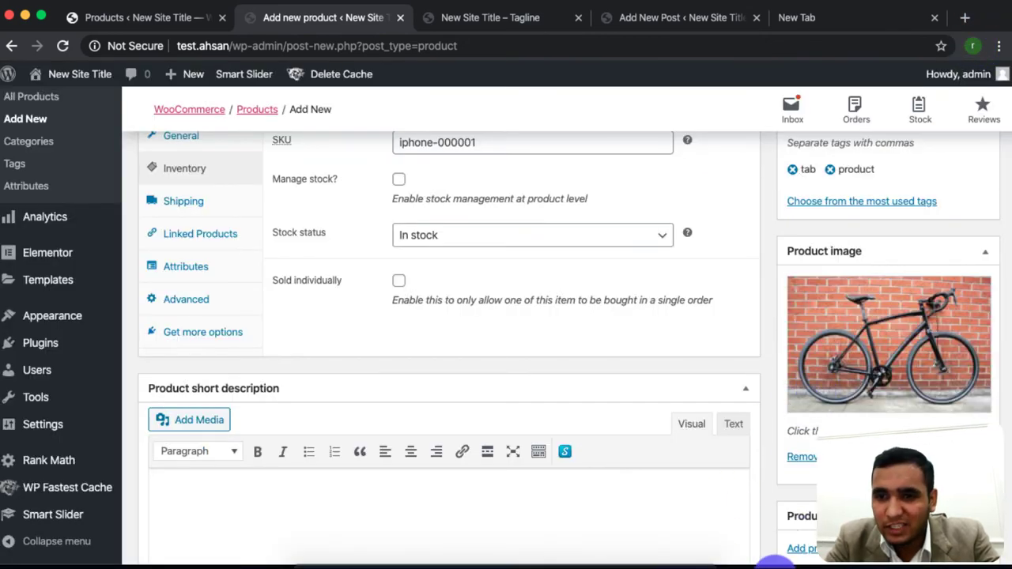
- Add three media library images to the product gallery: the student group, the medical professional and the woman in the beige top
scroll(775, 530, "down", 3)
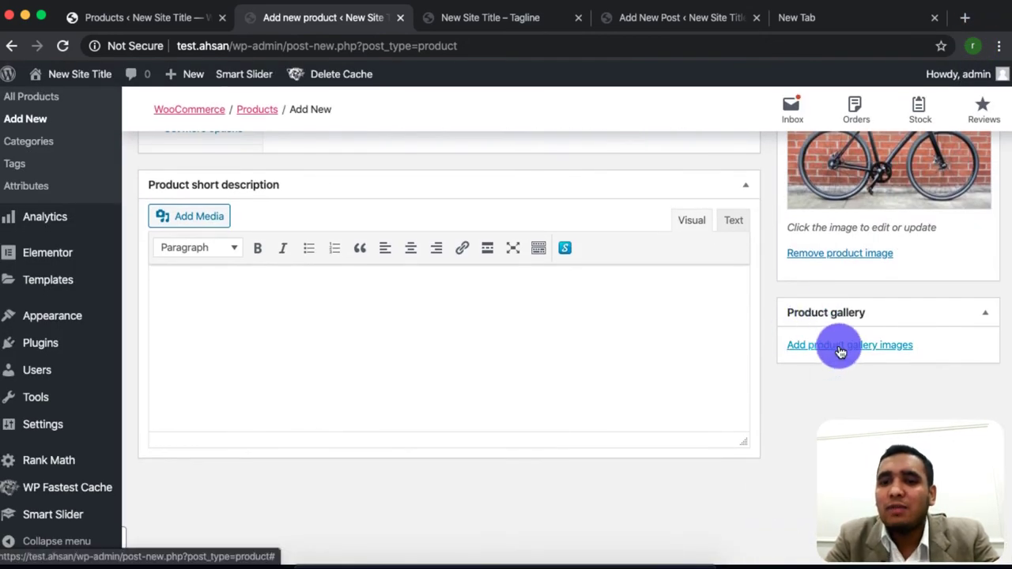
left_click(841, 352)
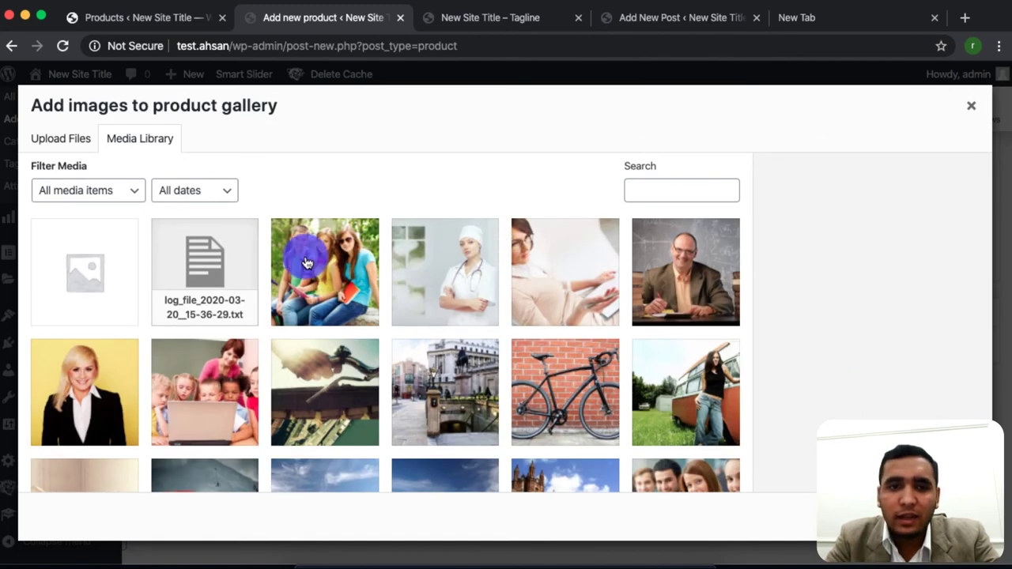
left_click(326, 257)
left_click(469, 264)
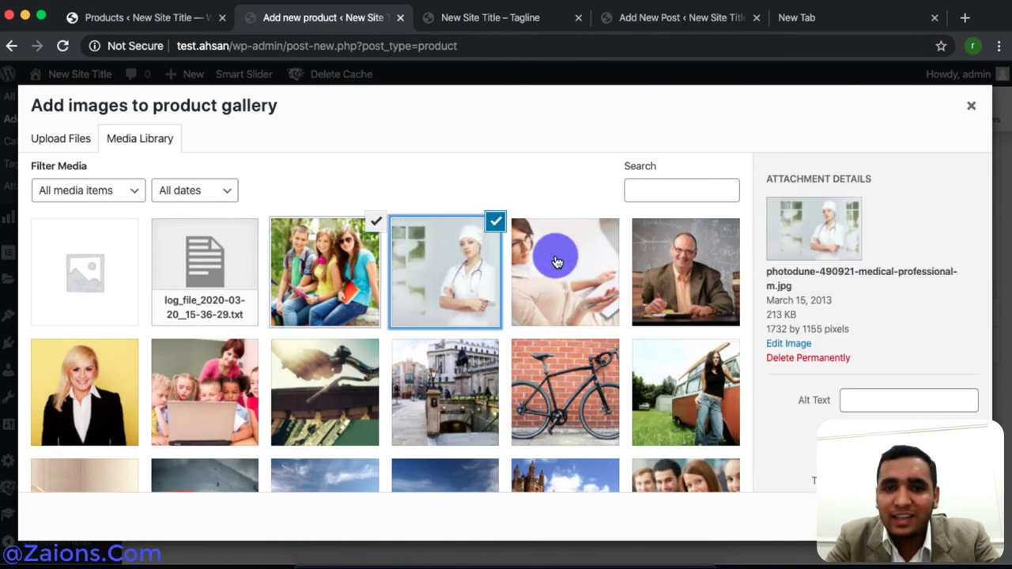
left_click(555, 257)
left_click(945, 516)
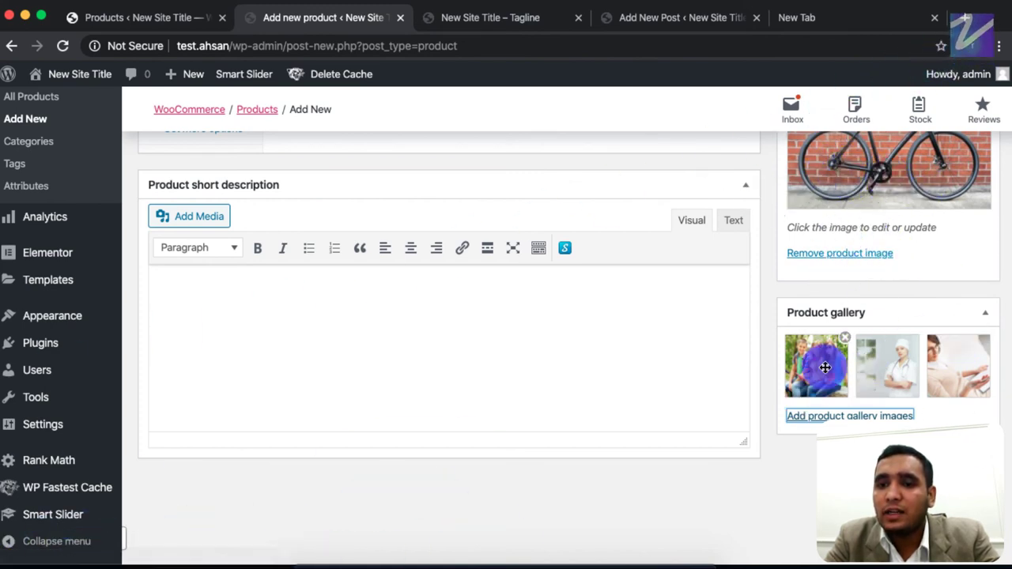
- Review the product's name, description, category, tags and inventory data on the page
scroll(831, 369, "up", 10)
scroll(835, 387, "down", 3)
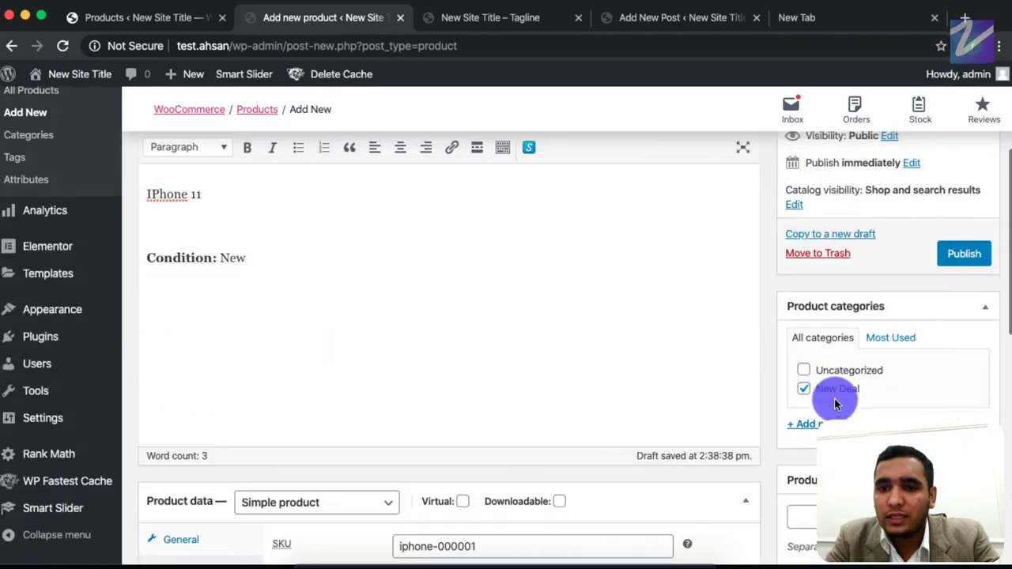
scroll(835, 398, "down", 3)
scroll(835, 395, "up", 7)
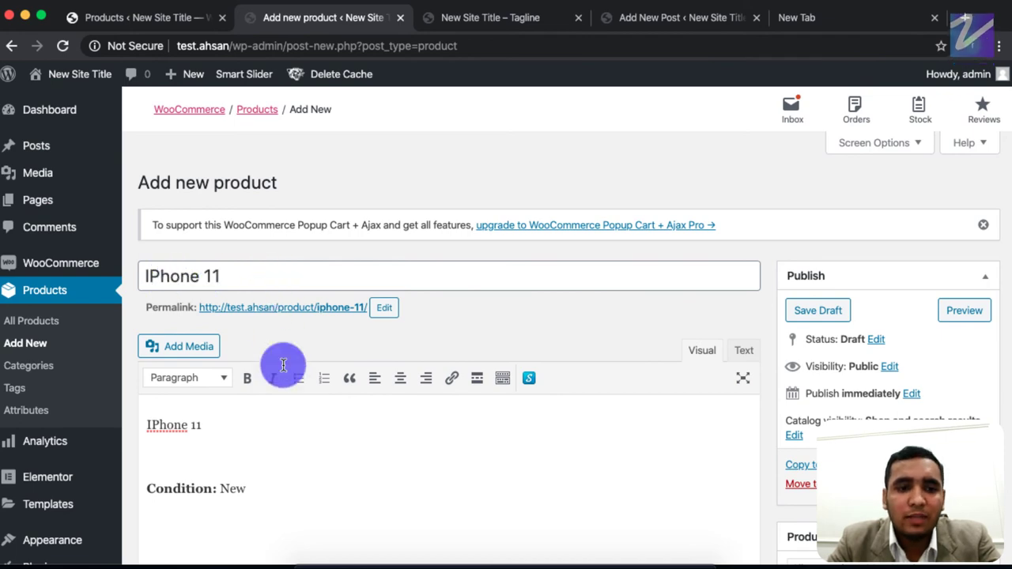
scroll(255, 464, "down", 3)
scroll(280, 445, "down", 3)
scroll(281, 445, "down", 1)
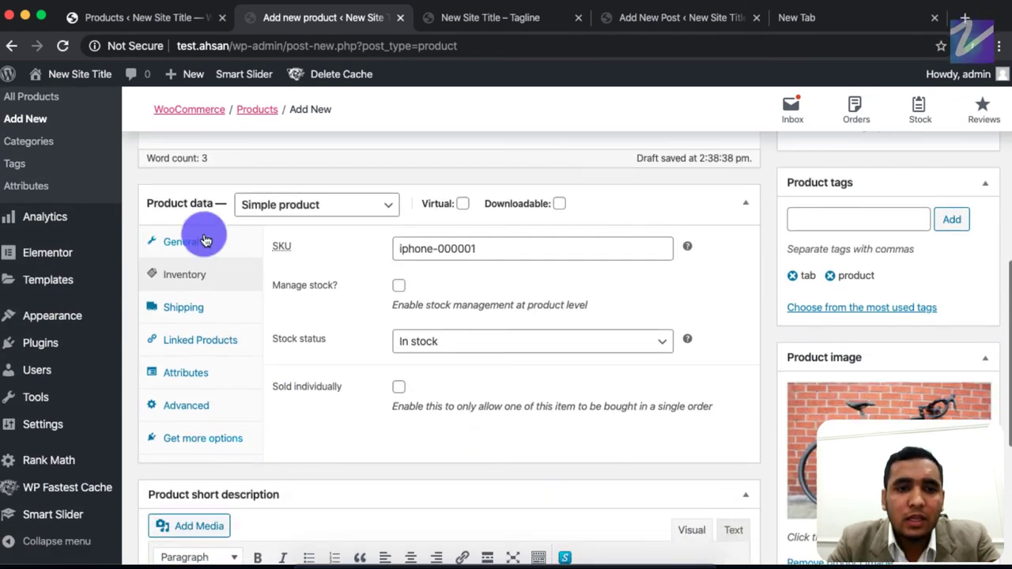
- Review the product's prices, SKU, stock settings, image, gallery, tags, category and description before publishing
left_click(180, 242)
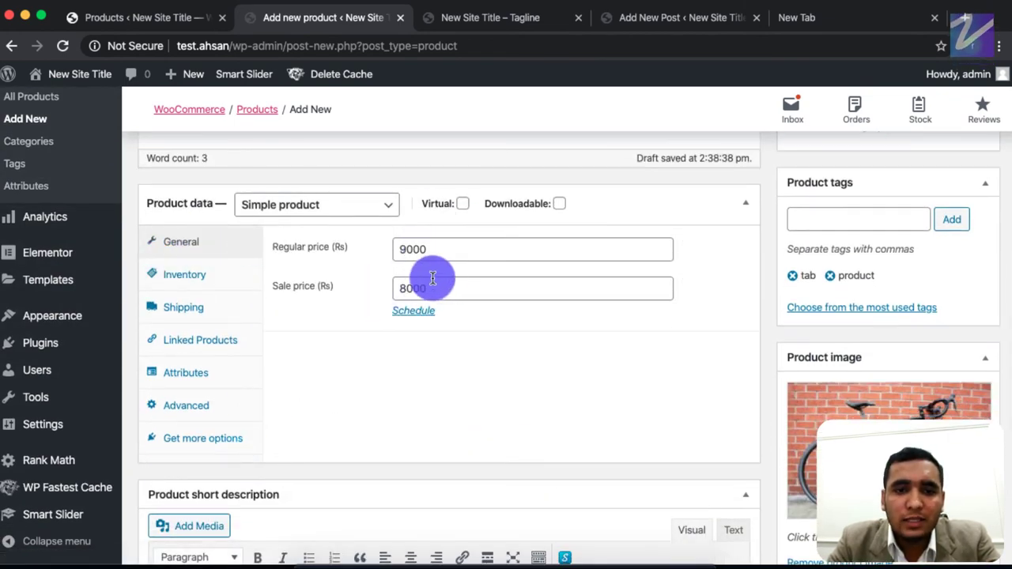
left_click(212, 274)
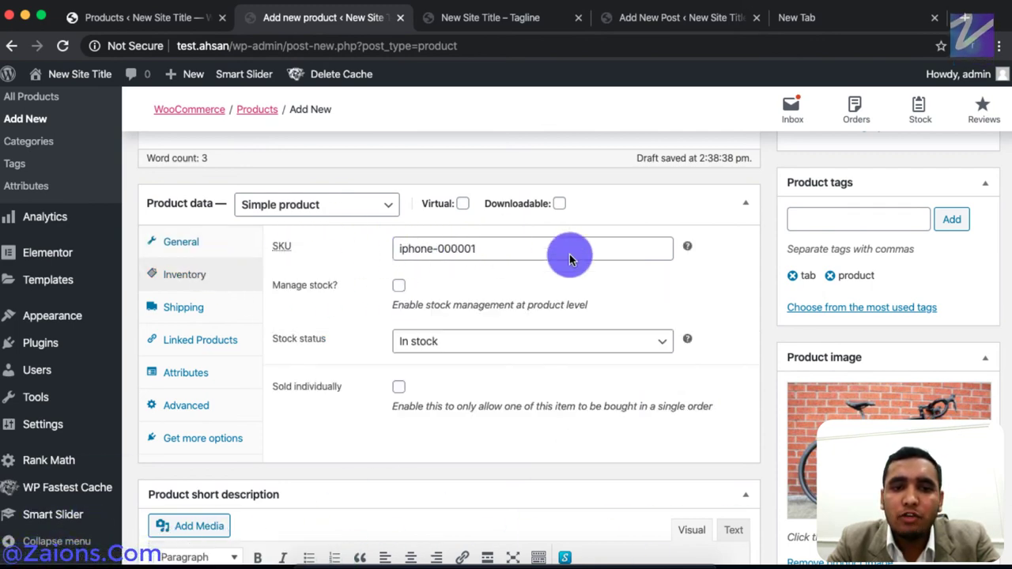
scroll(601, 261, "down", 3)
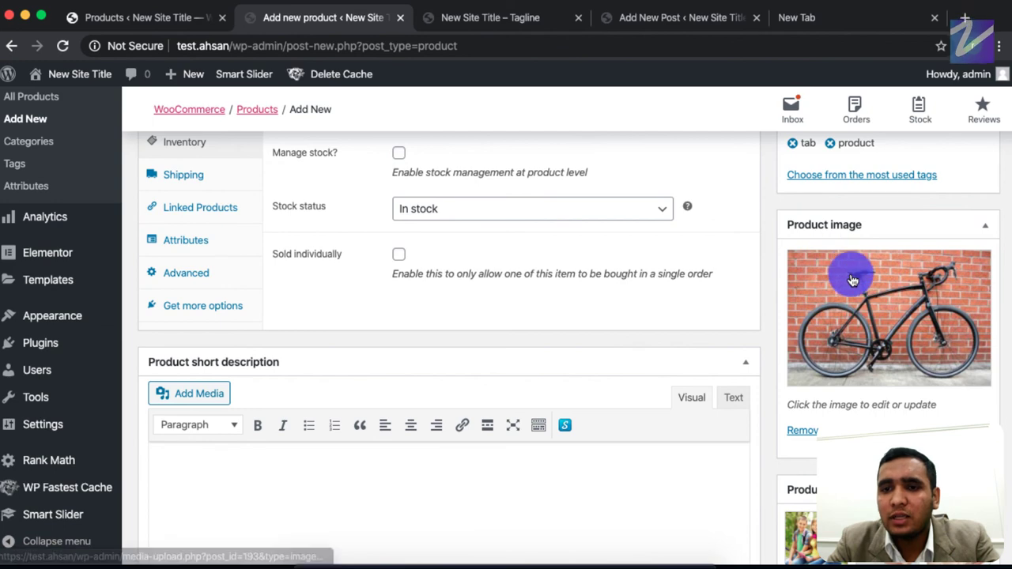
scroll(847, 401, "down", 4)
scroll(856, 319, "up", 1)
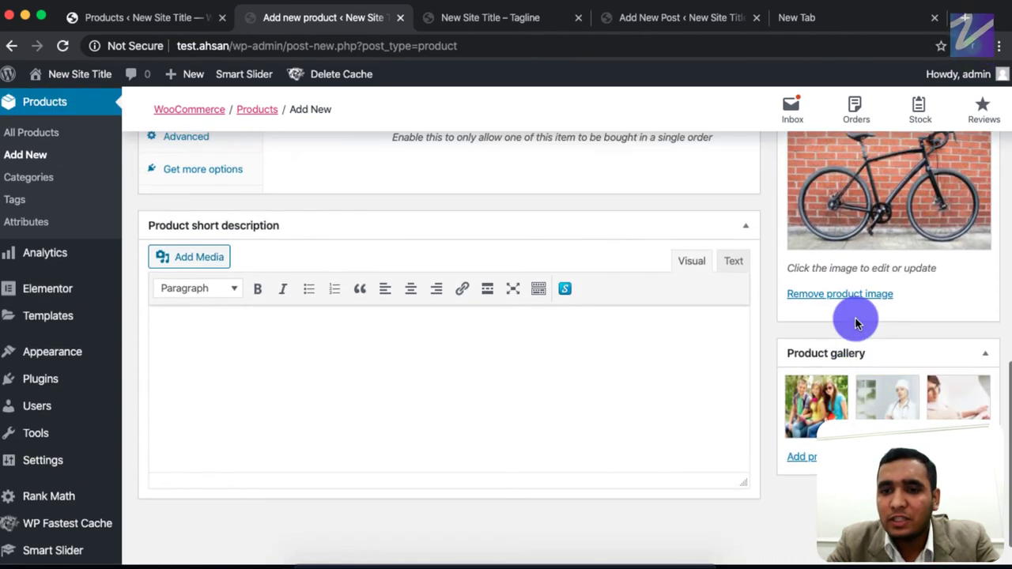
scroll(861, 372, "up", 6)
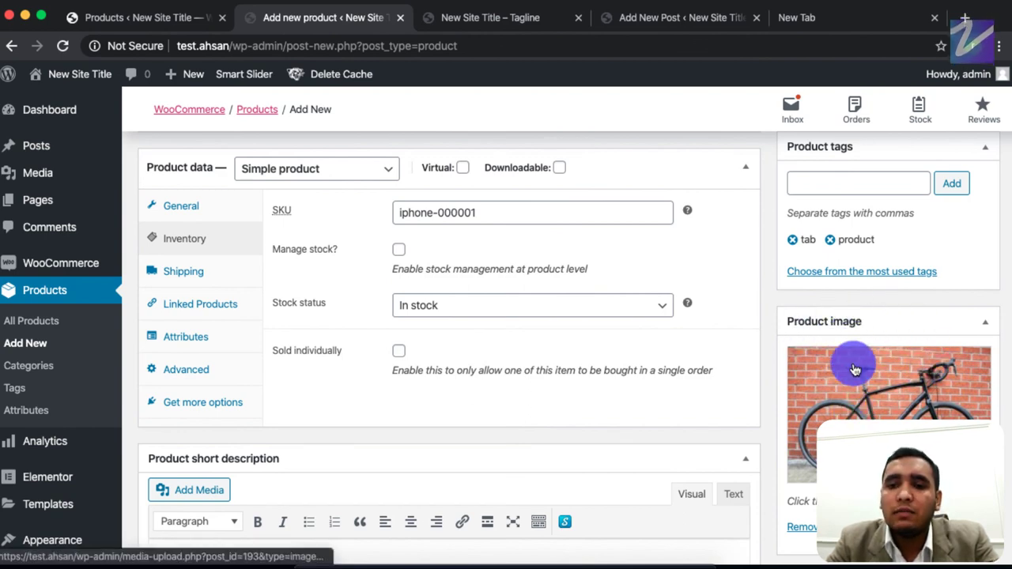
scroll(842, 301, "up", 2)
scroll(846, 294, "up", 4)
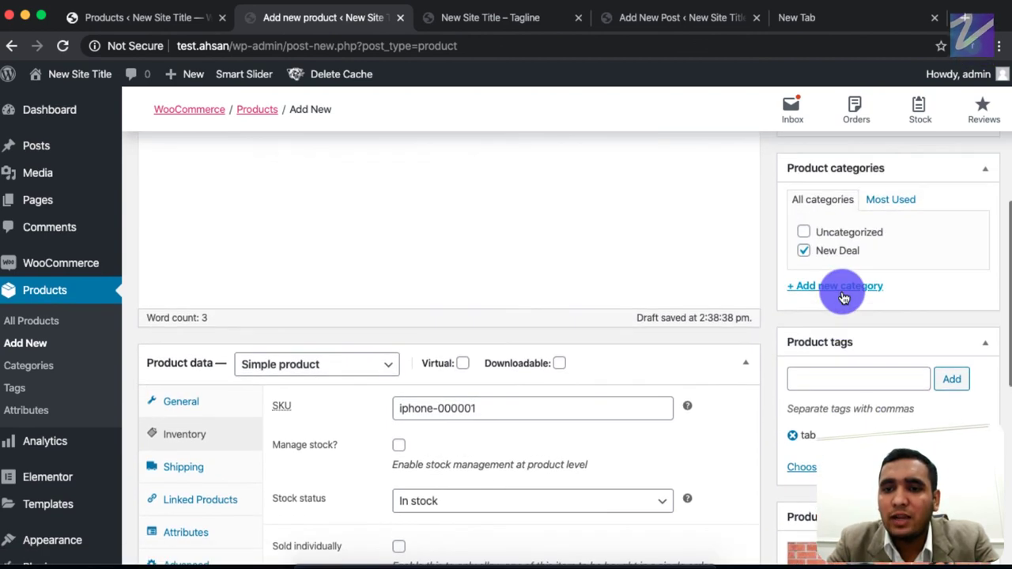
scroll(843, 401, "up", 1)
scroll(826, 393, "up", 1)
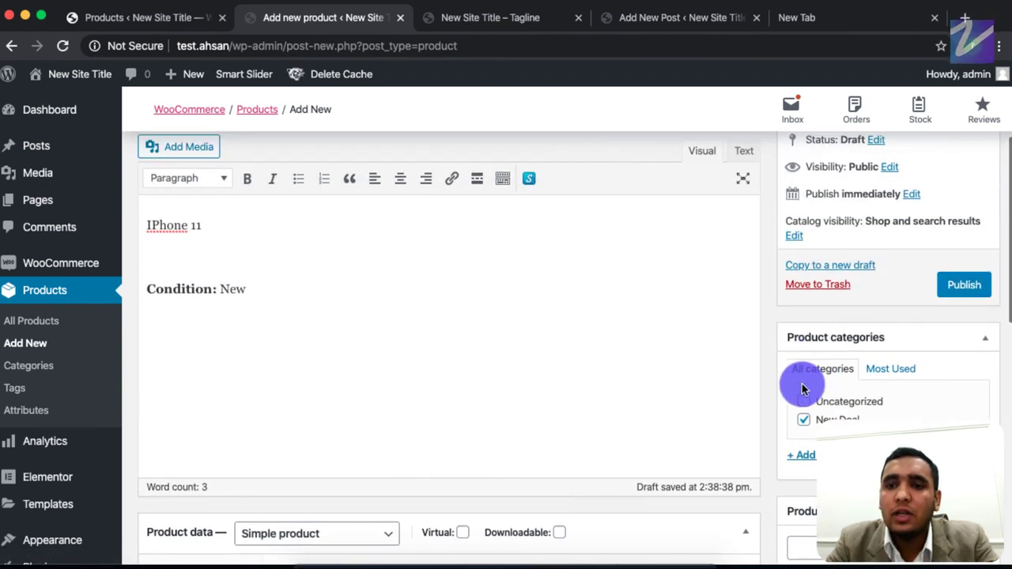
- Publish the IPhone 11 product and check its entry in the list of all products
left_click(964, 285)
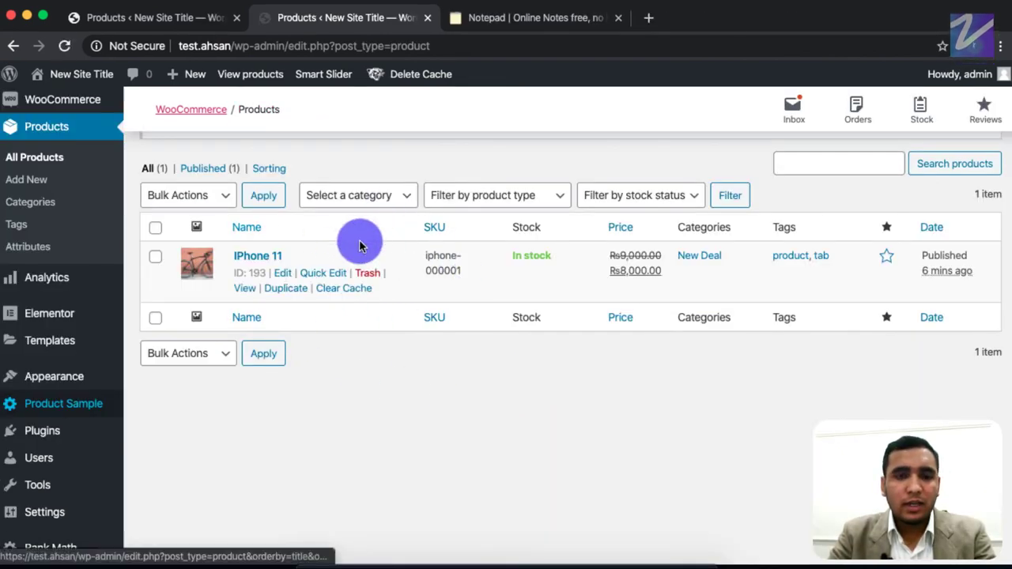
scroll(267, 163, "up", 3)
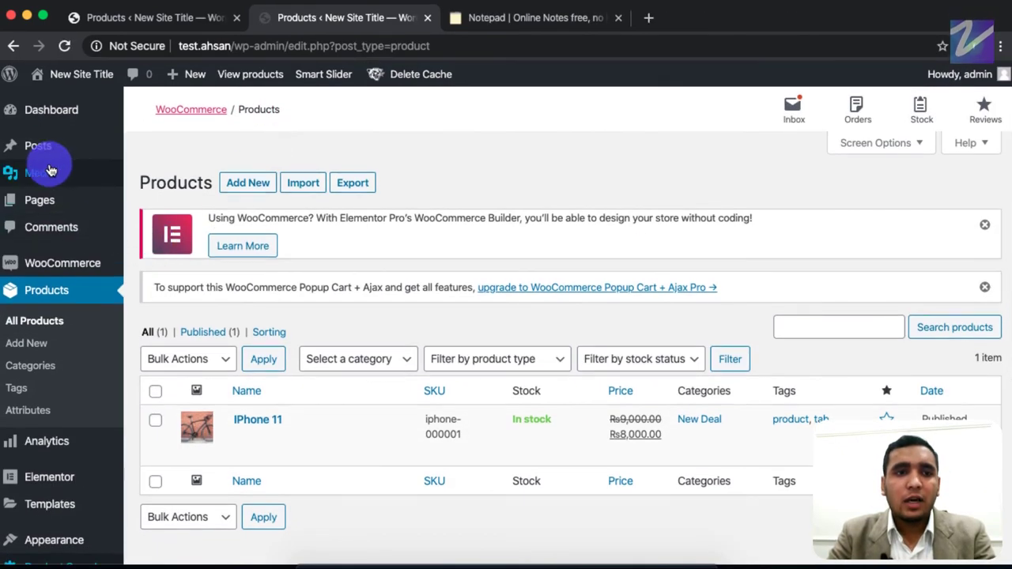
mouse_move(56, 204)
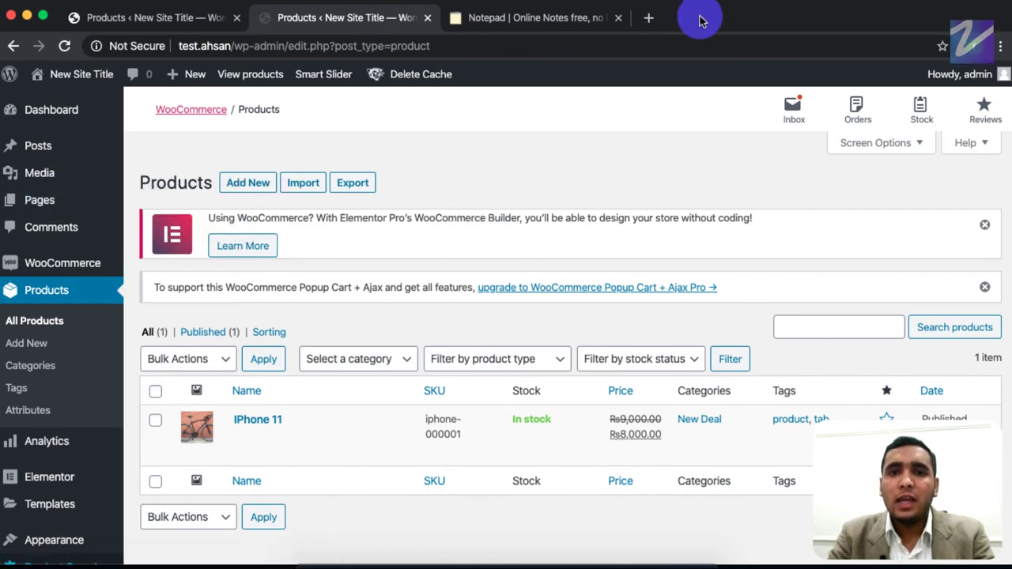
- Write the store page names "shop", "cart", "checkout" and "my account" in turn in a new browser tab's address field, without loading anything
left_click(650, 19)
type("sho")
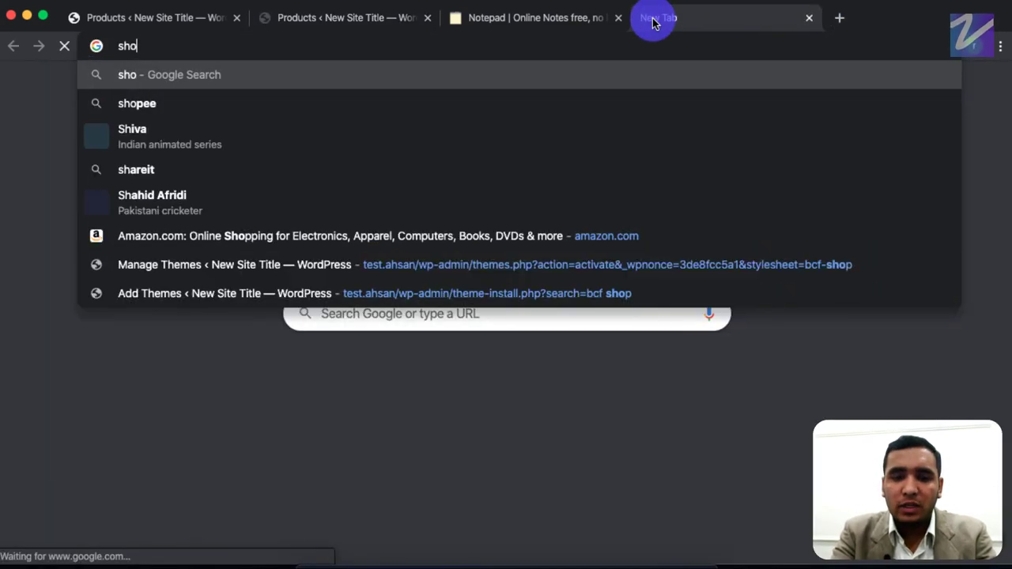
type("p")
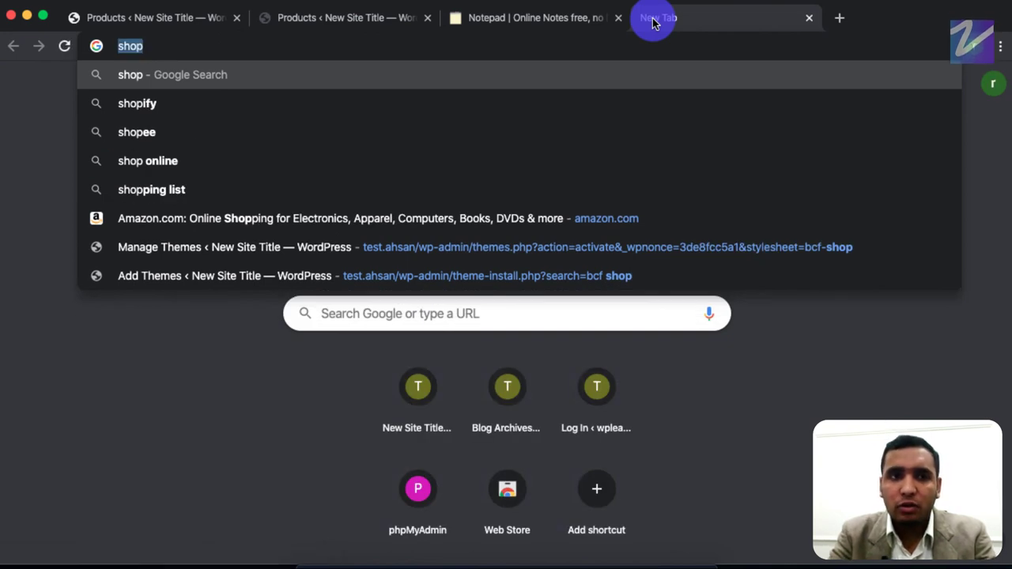
type("cart")
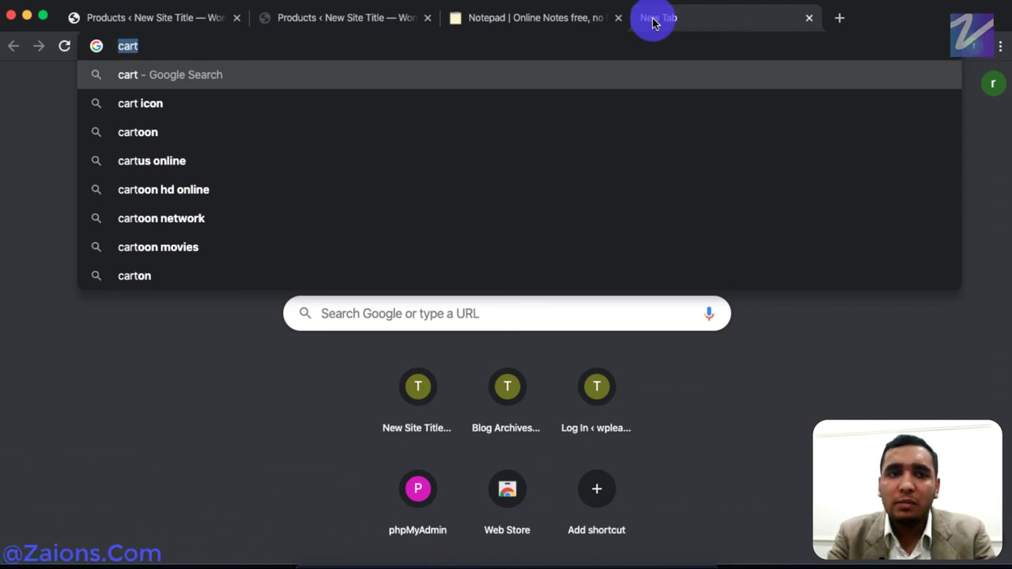
type("checku")
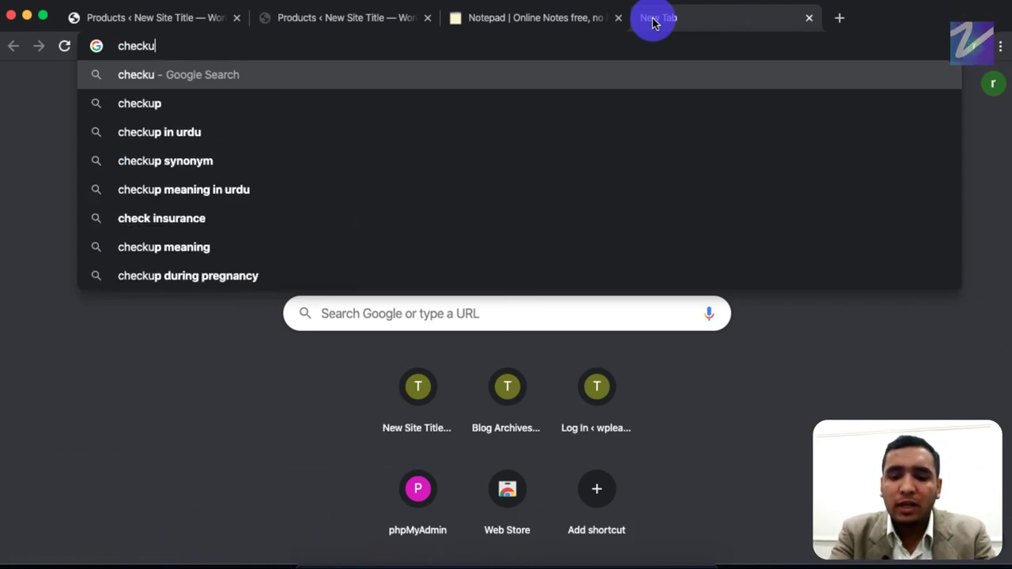
key("BackSpace")
type("out")
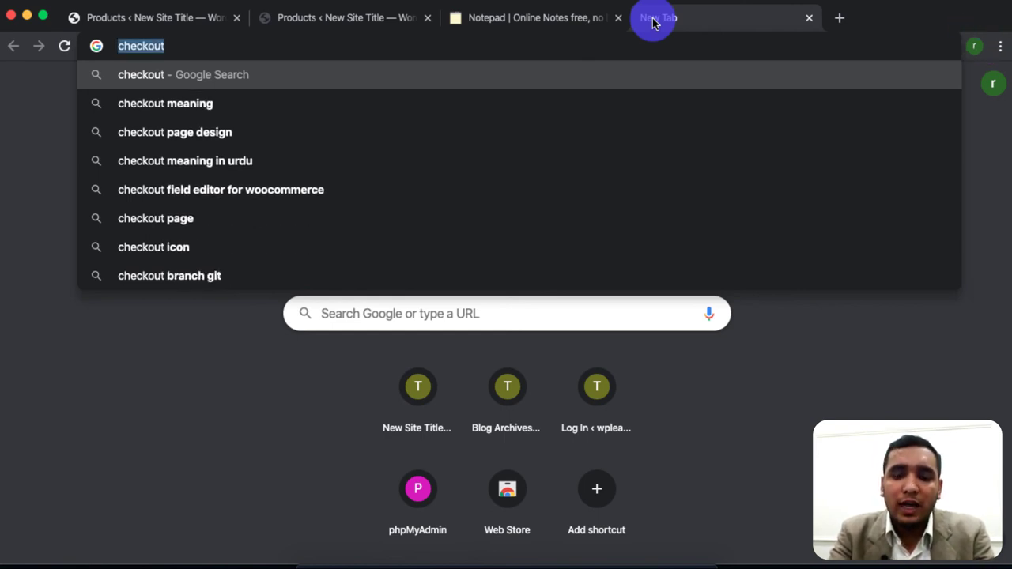
type("my account")
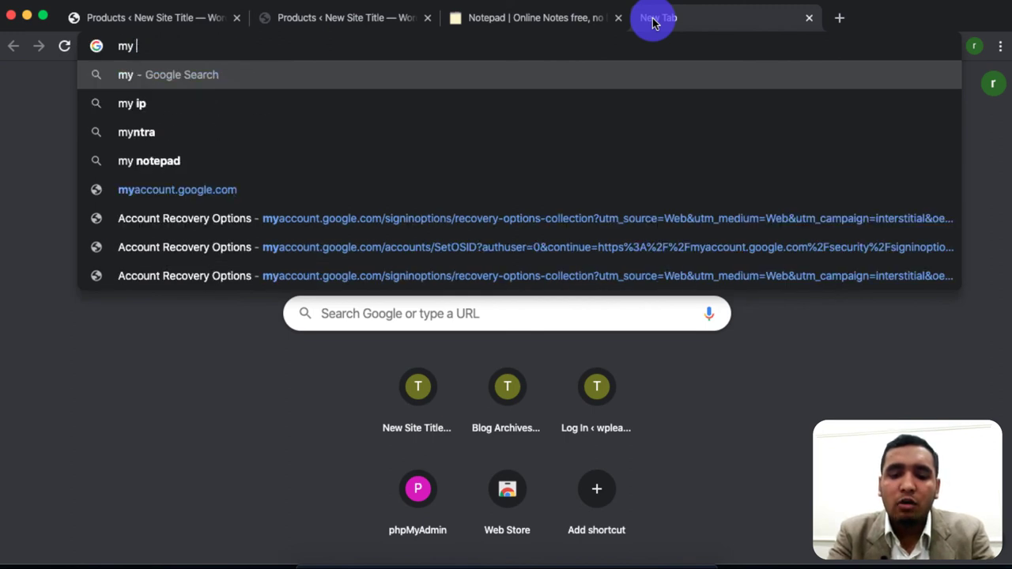